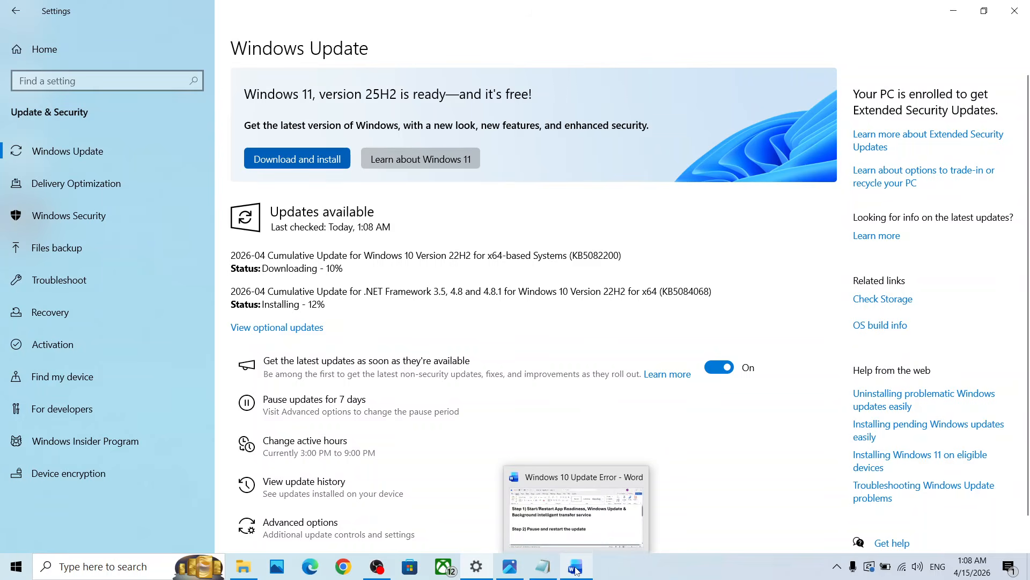
# Check the first fix in the Windows 10 Update Error Word document, and open the Services console
pyautogui.click(576, 568)
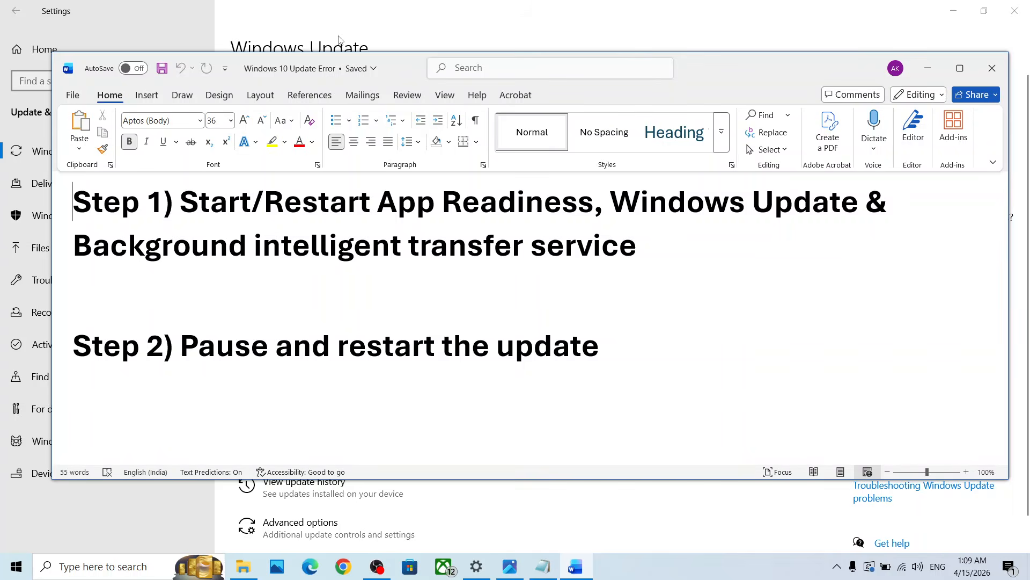
pyautogui.click(26, 251)
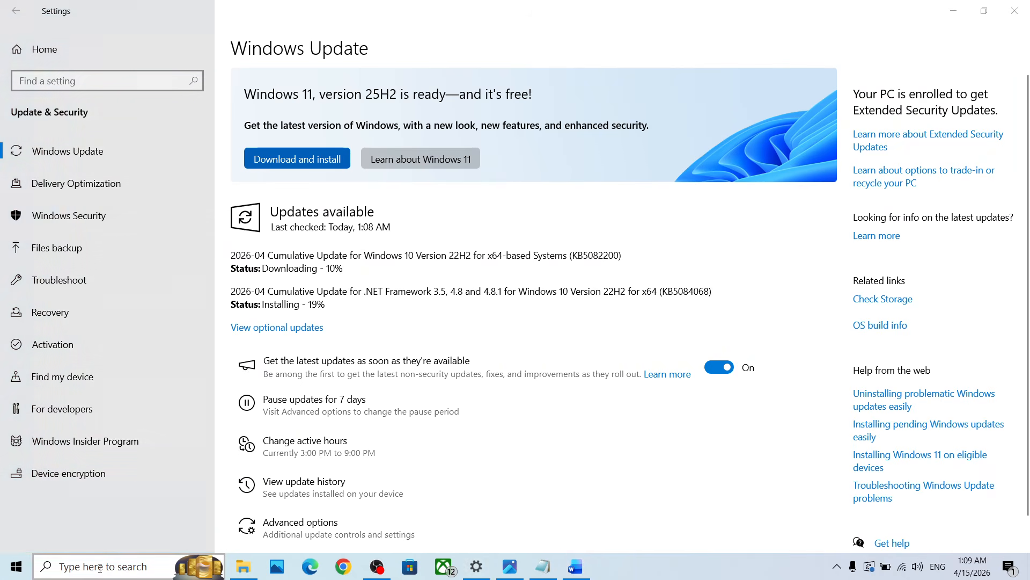
pyautogui.click(100, 567)
pyautogui.write('ervices')
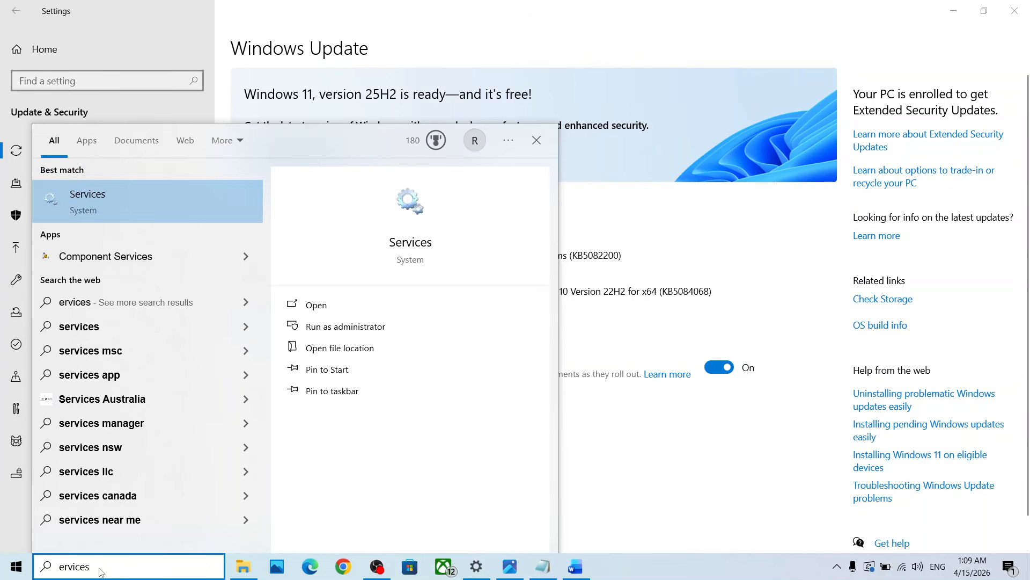
pyautogui.press('Return')
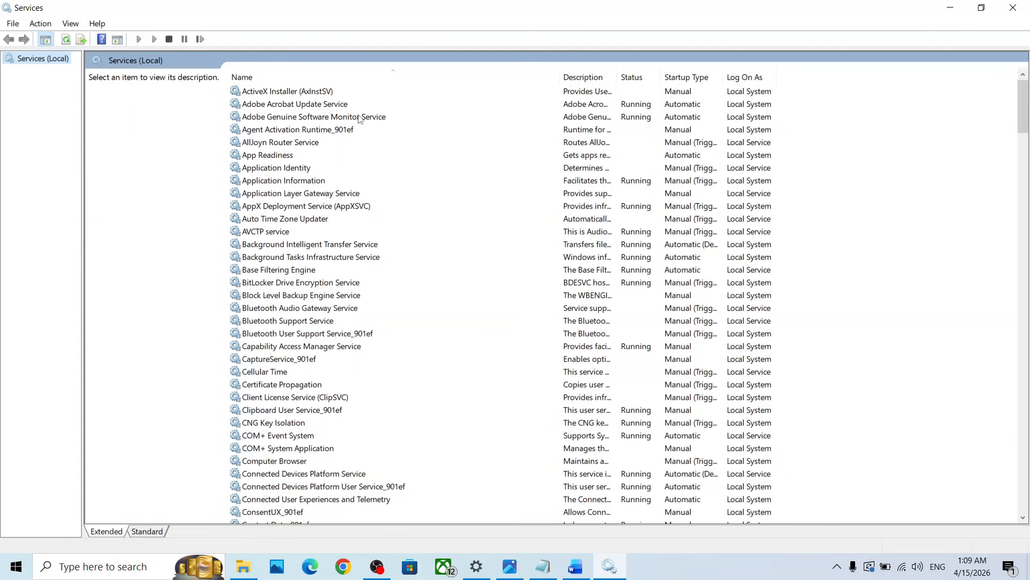
# Set the App Readiness service's startup type to Automatic and start the service
pyautogui.click(270, 156)
pyautogui.doubleClick(308, 157)
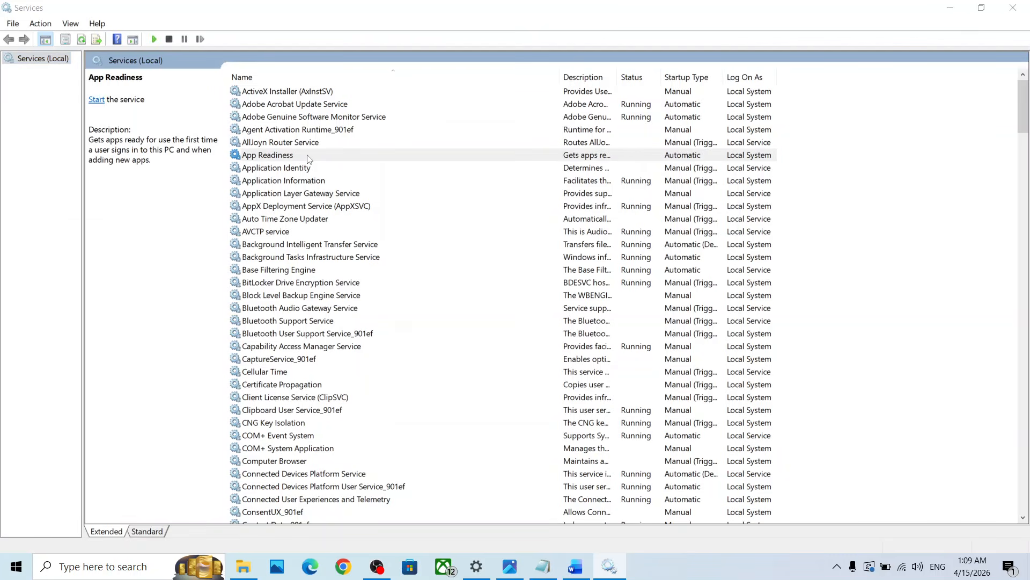
pyautogui.click(482, 267)
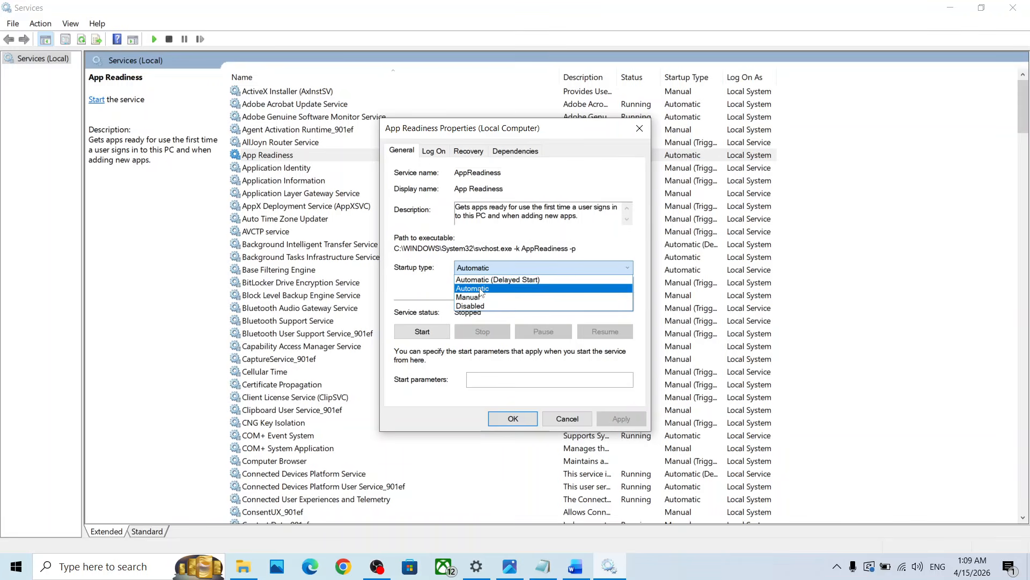
pyautogui.click(480, 272)
pyautogui.click(621, 419)
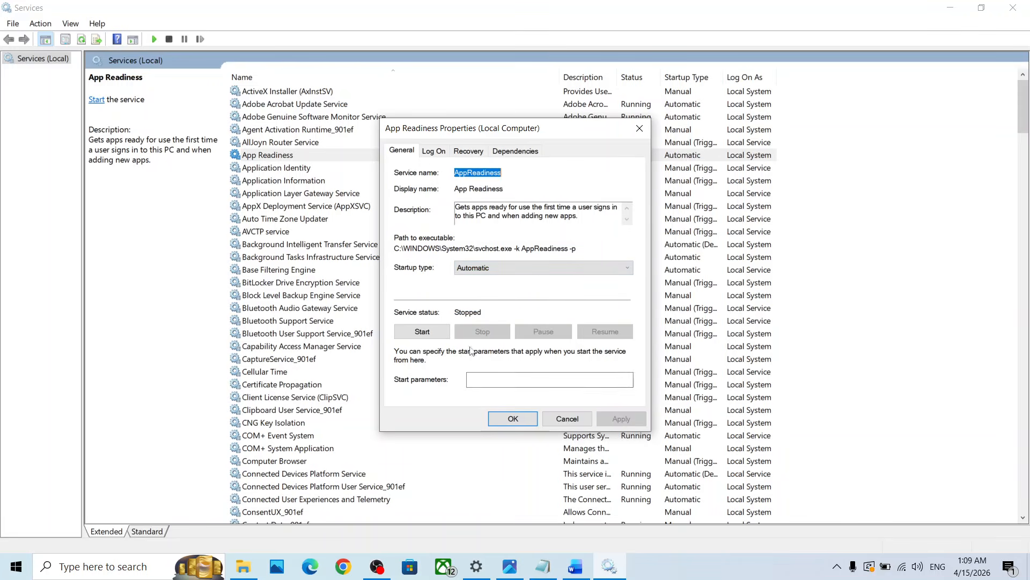
pyautogui.click(423, 333)
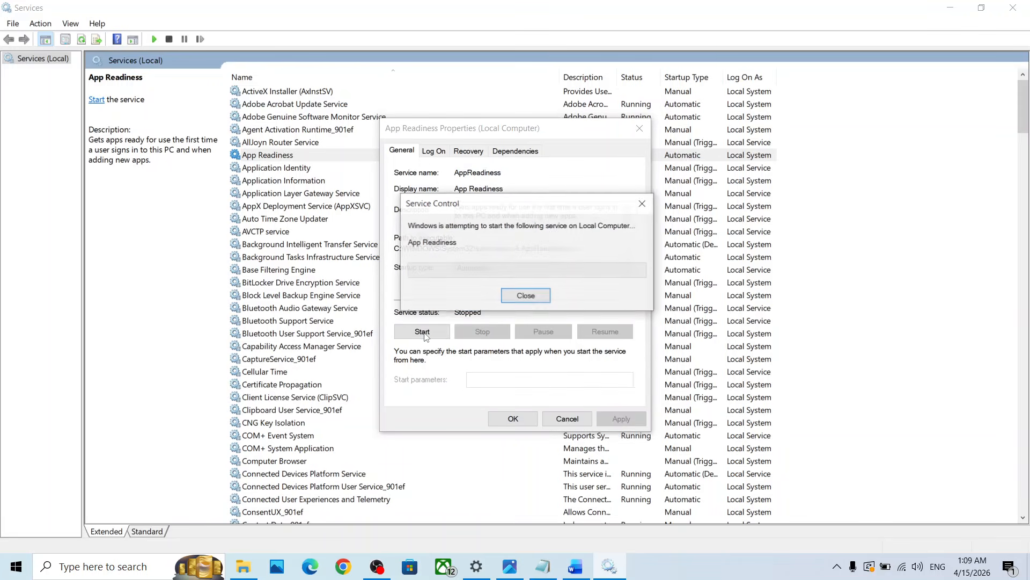
pyautogui.click(513, 419)
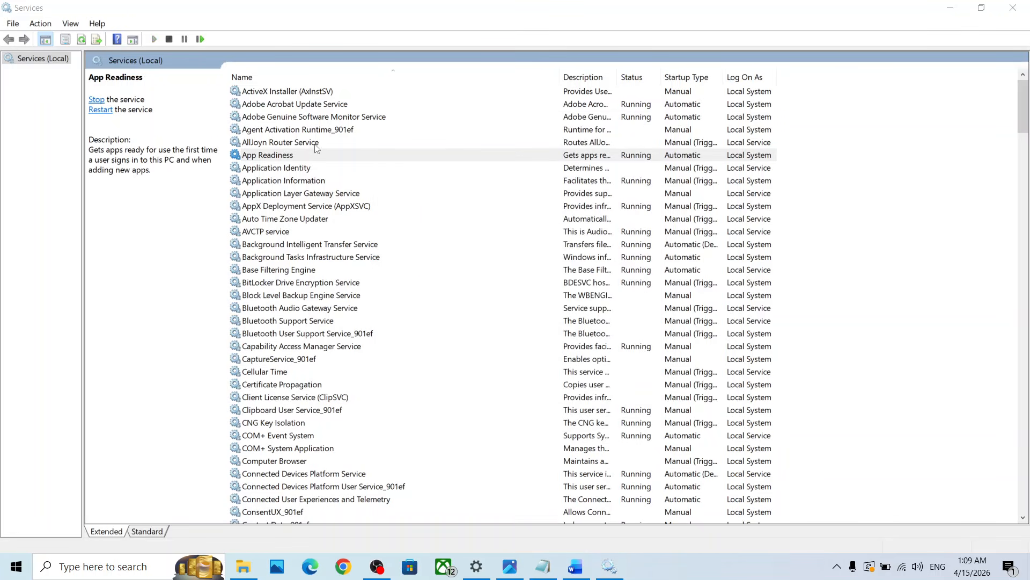
# Restart the App Readiness service
pyautogui.click(316, 152)
pyautogui.rightClick(295, 158)
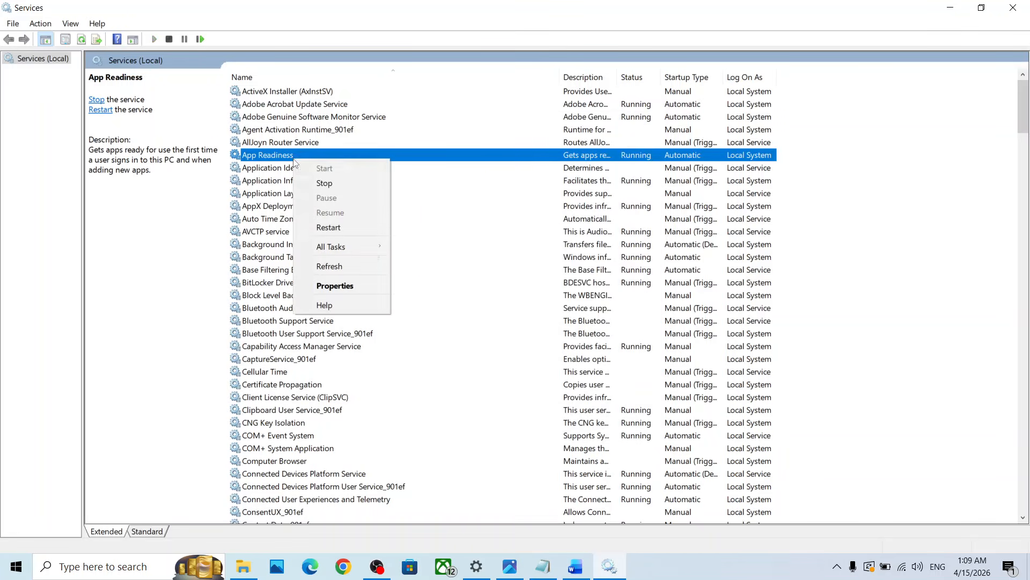
pyautogui.click(324, 225)
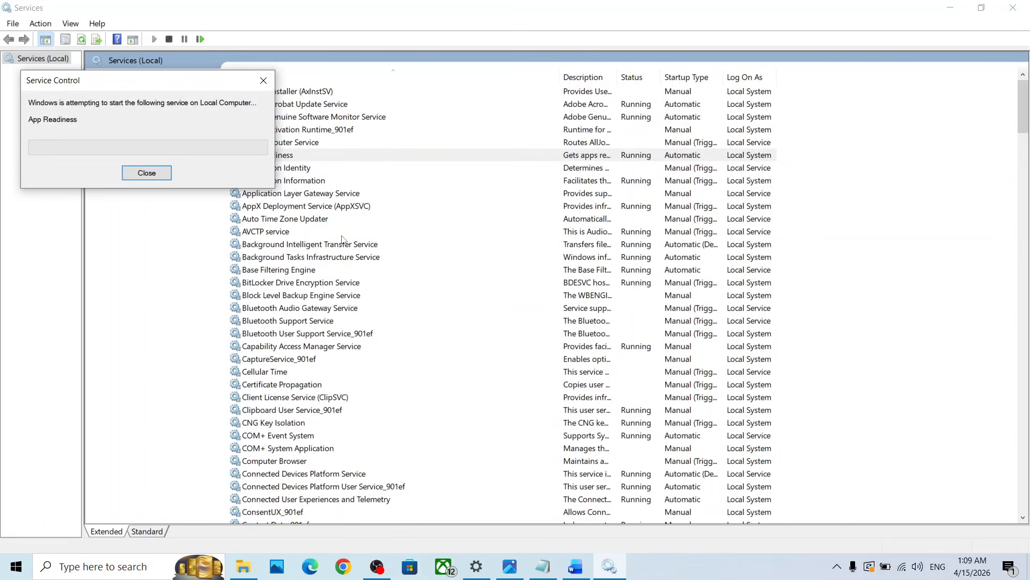
# Set the Background Intelligent Transfer Service's startup type to Automatic and restart the service
pyautogui.click(340, 245)
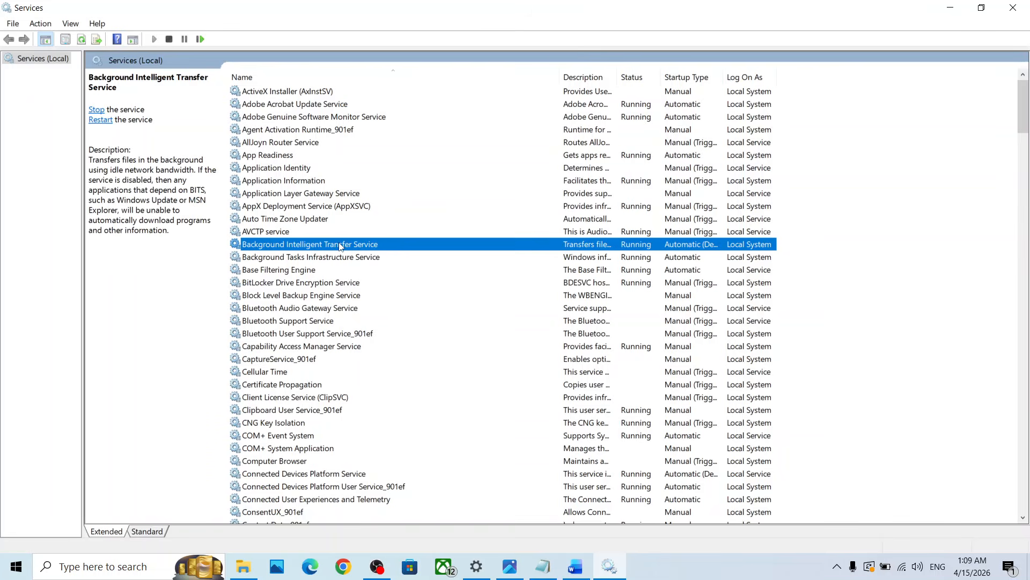
pyautogui.doubleClick(341, 246)
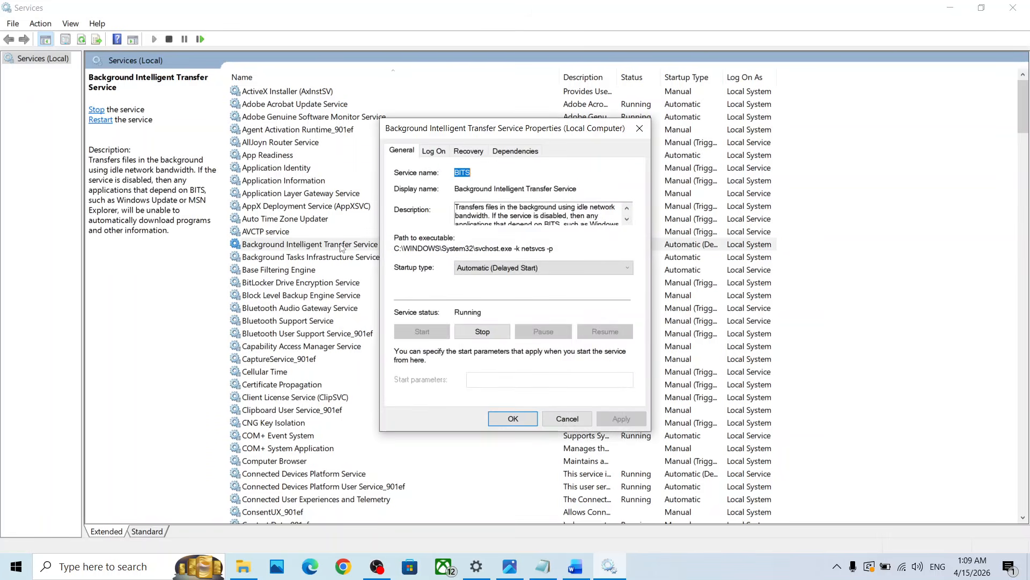
pyautogui.click(468, 269)
pyautogui.click(470, 289)
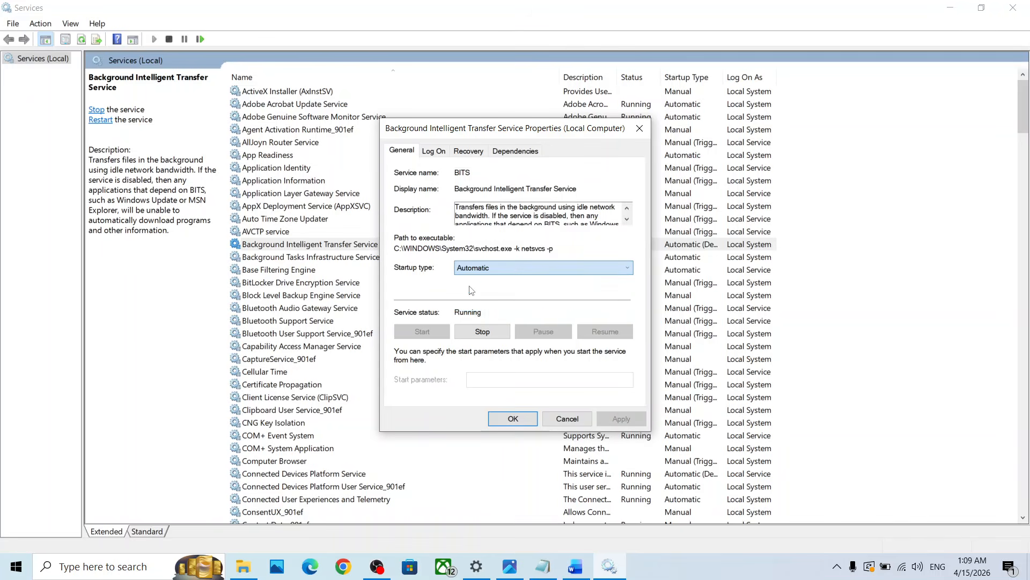
pyautogui.click(621, 418)
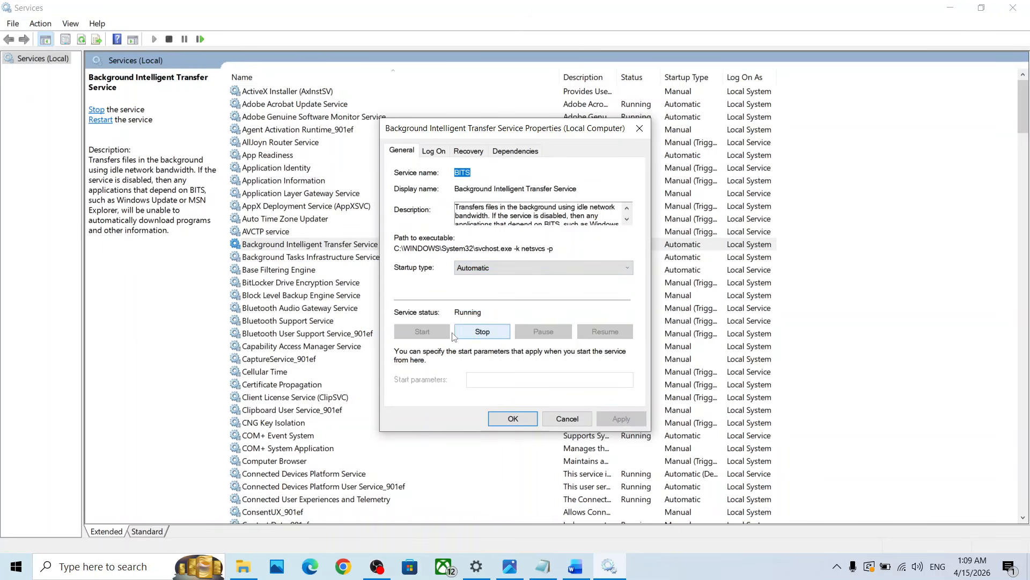
pyautogui.click(512, 419)
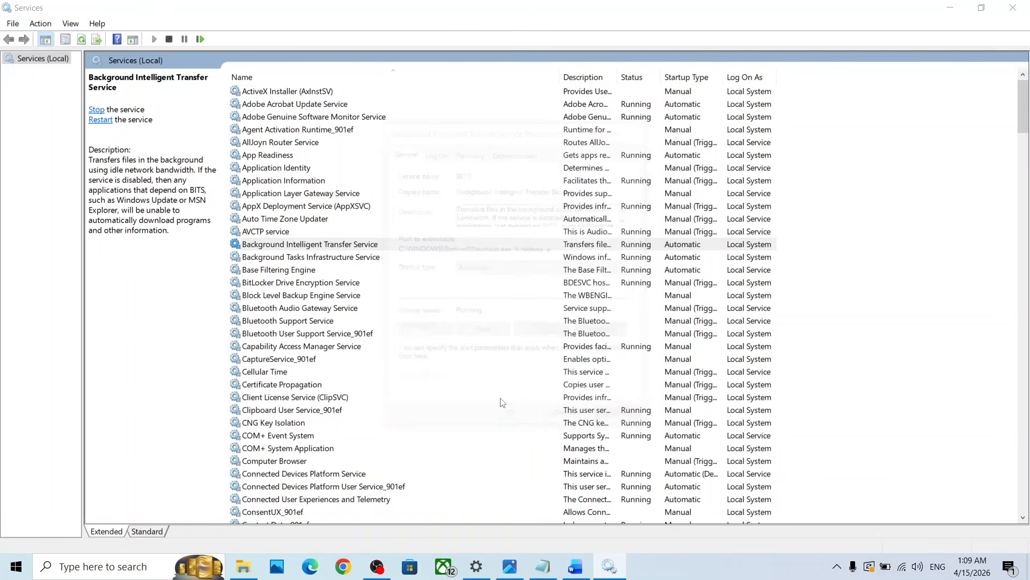
pyautogui.rightClick(302, 245)
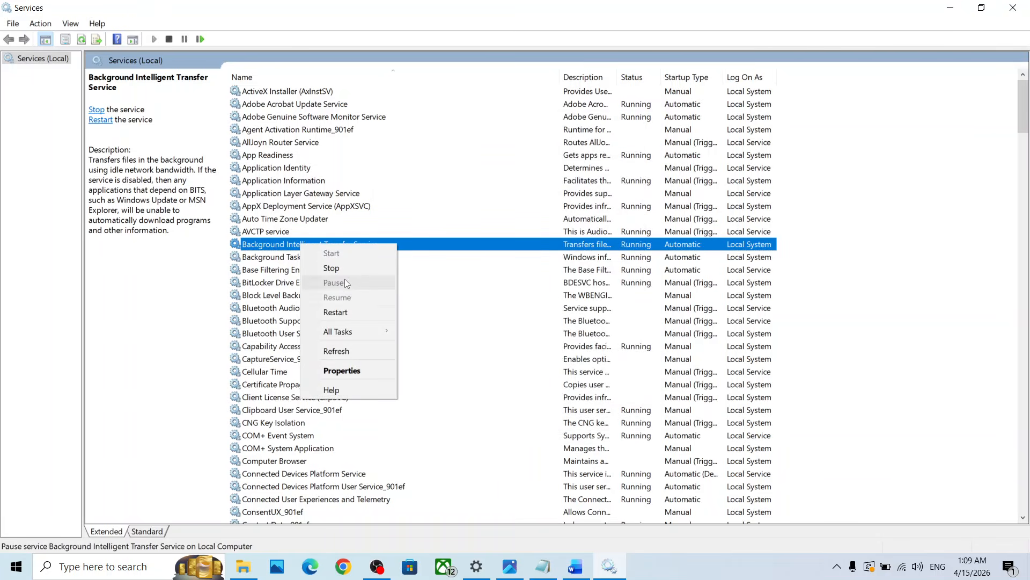
pyautogui.click(343, 313)
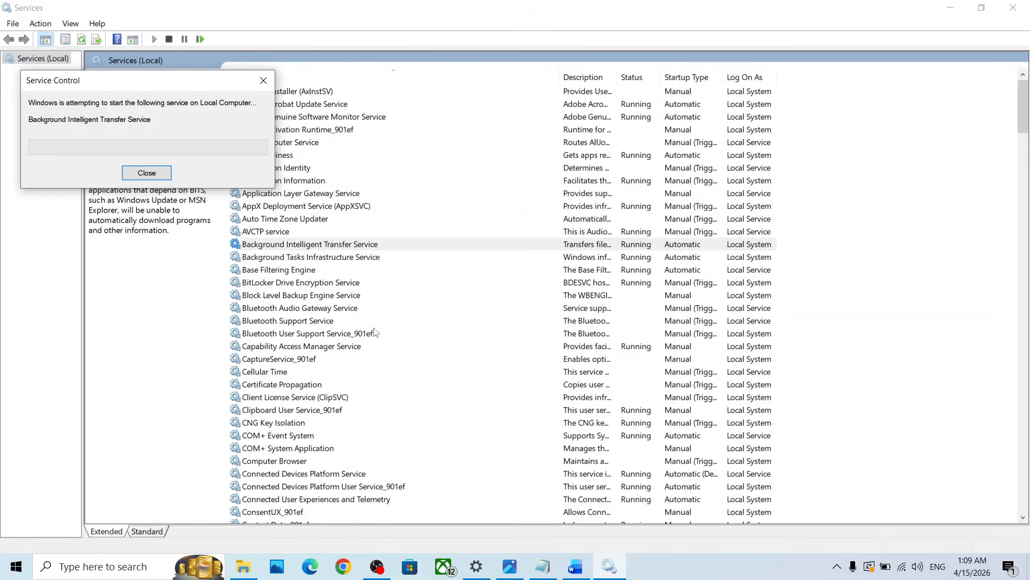
# Set the Windows Update service's startup type to Automatic and restart the service
pyautogui.click(322, 359)
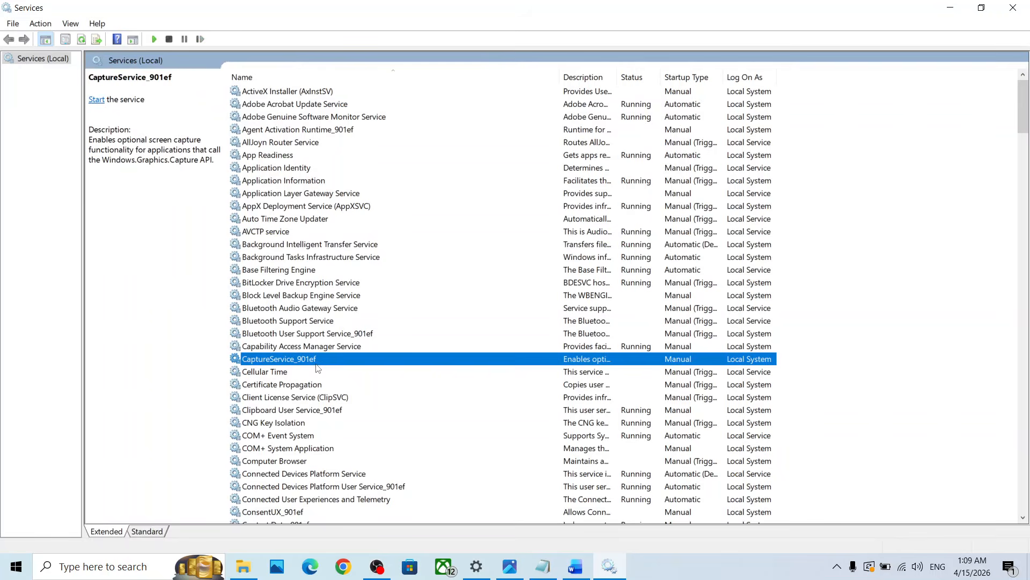
pyautogui.press('w')
pyautogui.scroll(-6, 317, 368)
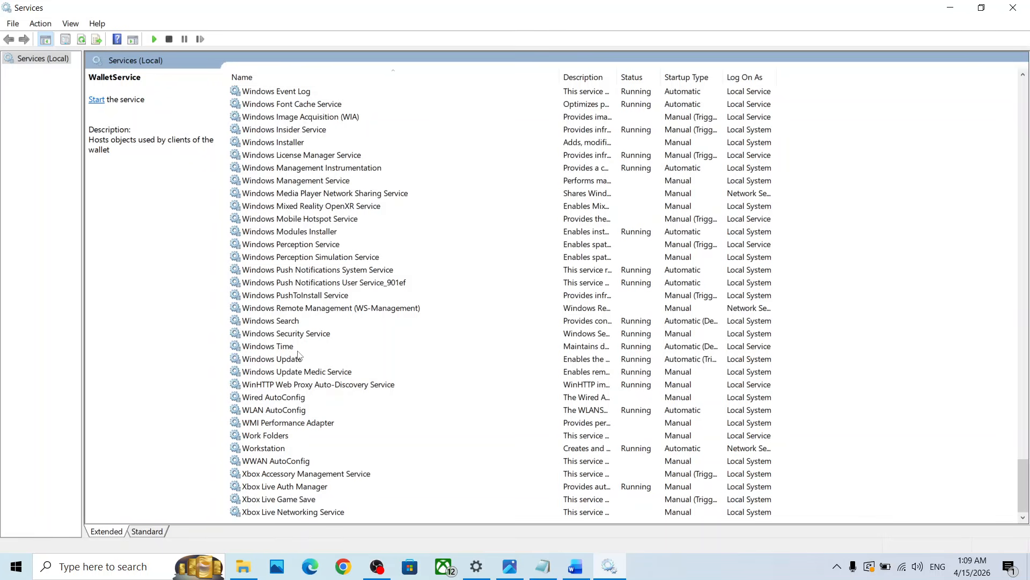
pyautogui.click(299, 359)
pyautogui.doubleClick(328, 358)
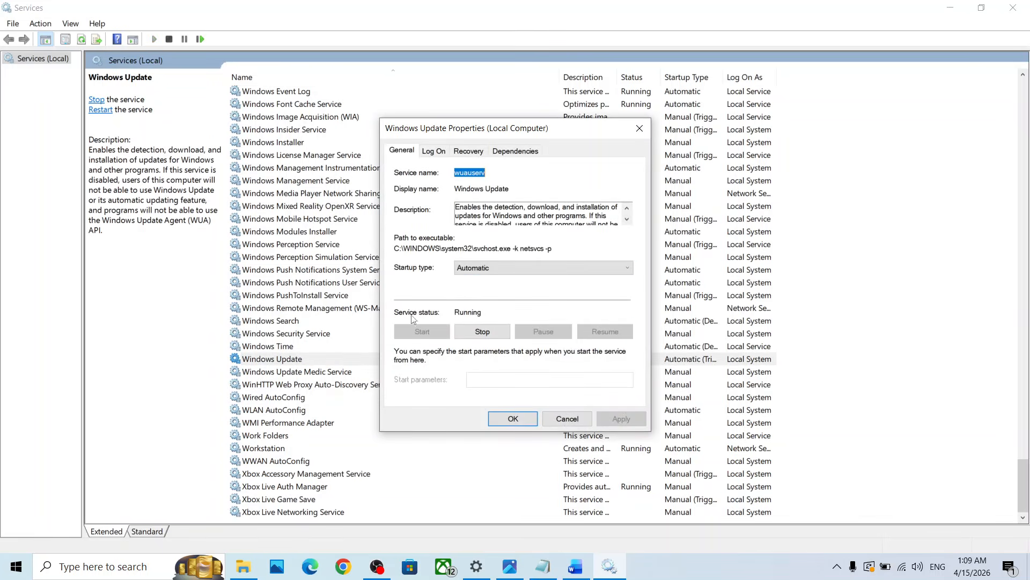
pyautogui.click(485, 268)
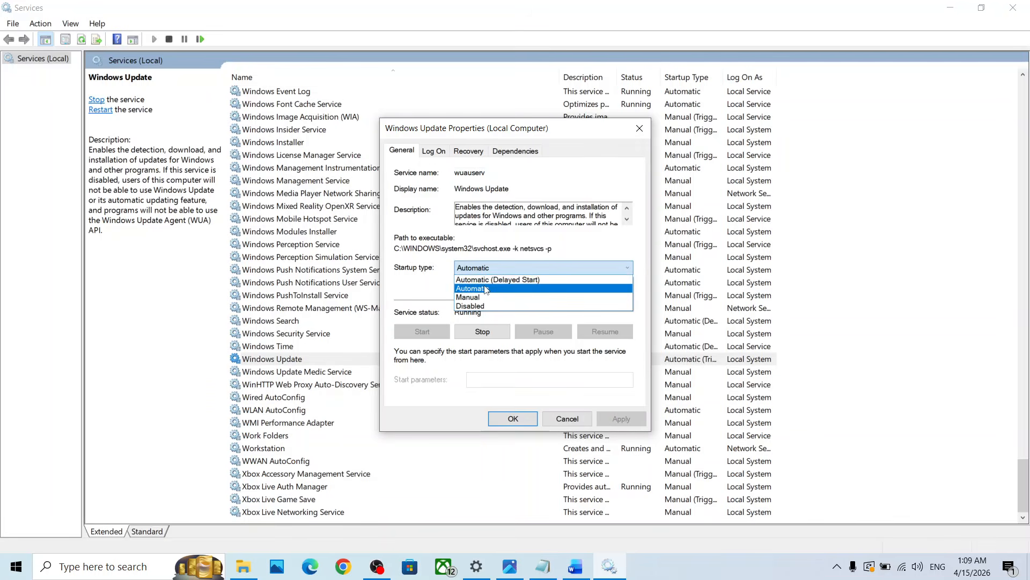
pyautogui.click(485, 279)
pyautogui.click(610, 420)
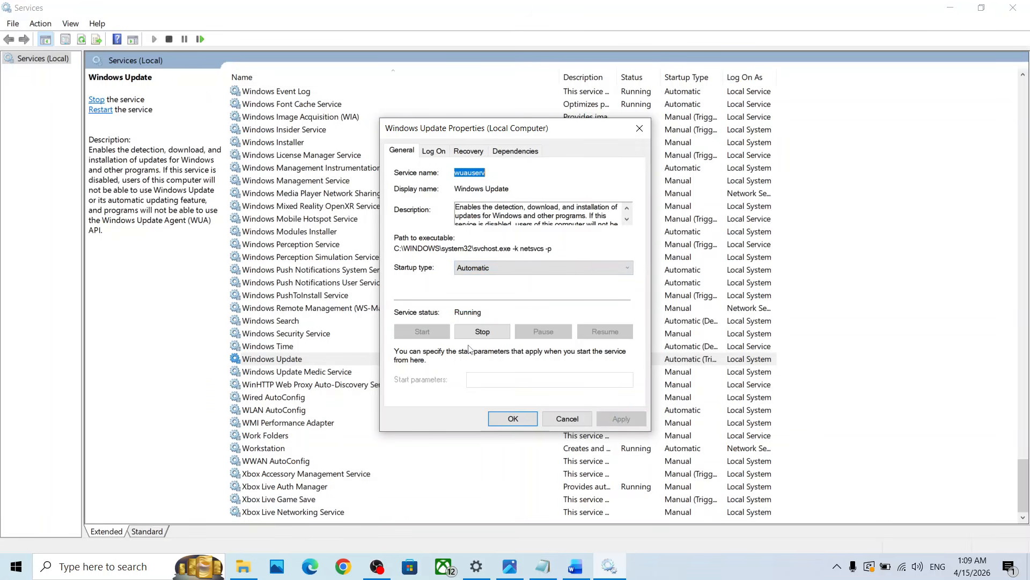
pyautogui.click(514, 418)
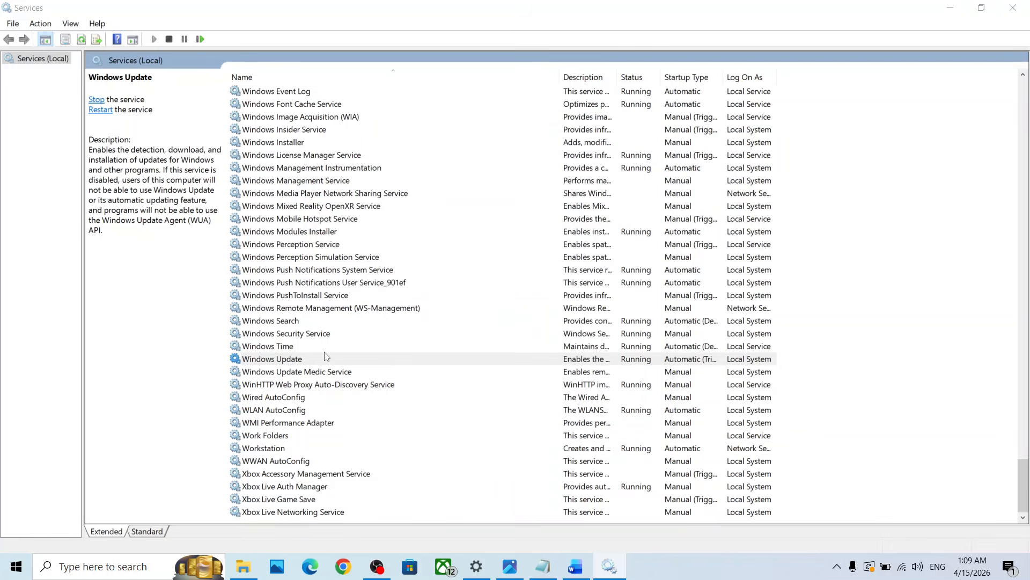
pyautogui.rightClick(299, 362)
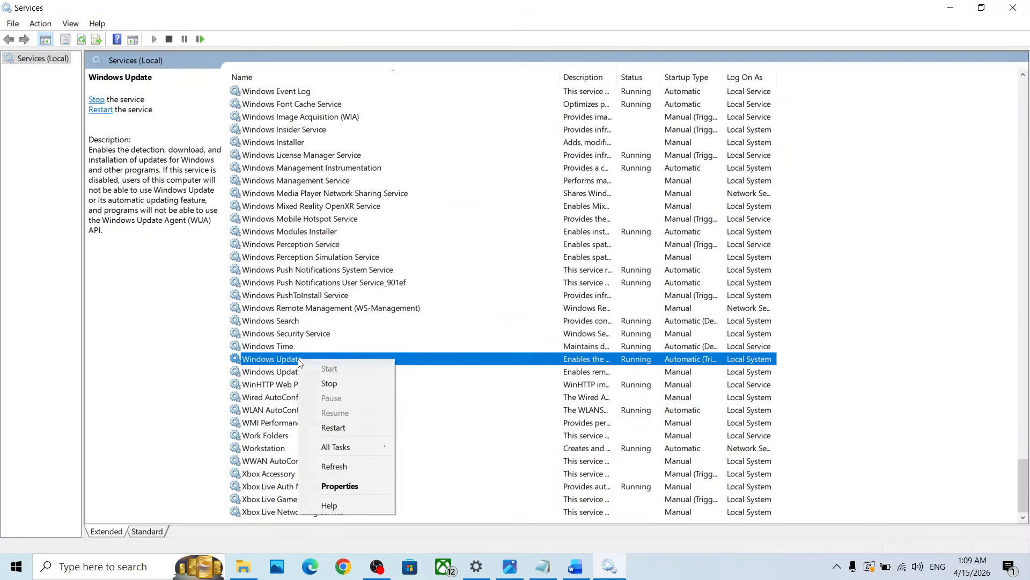
pyautogui.click(341, 430)
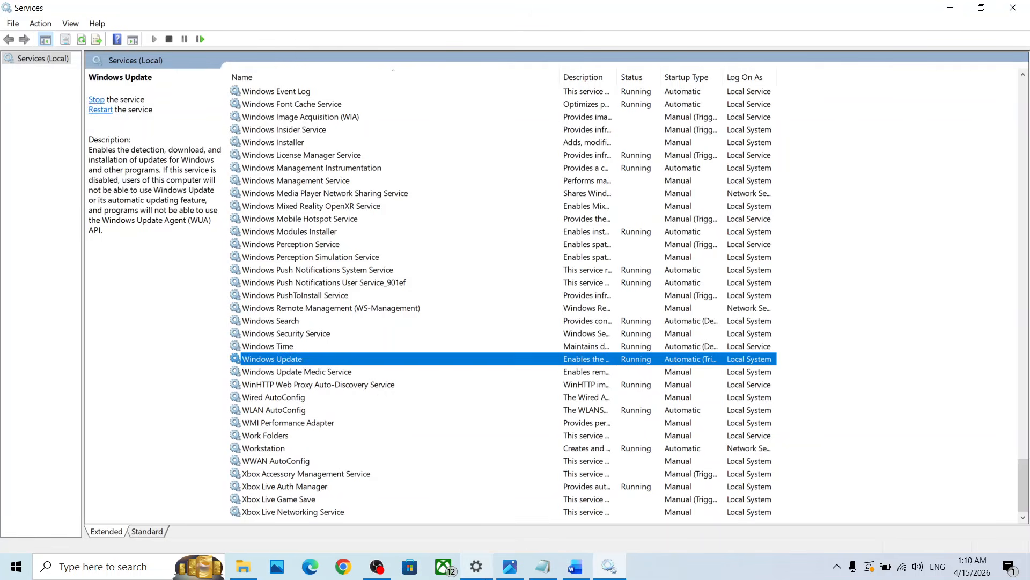
# Switch to Settings and retry the 2026-04 Cumulative Update for Windows 10 Version 22H2 (KB5082200)
pyautogui.click(476, 566)
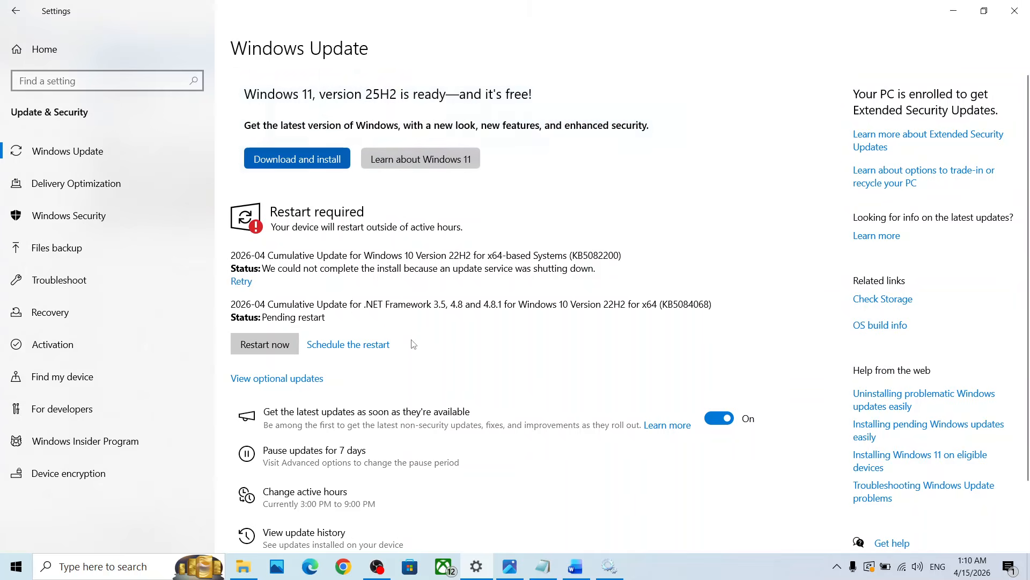
pyautogui.click(246, 282)
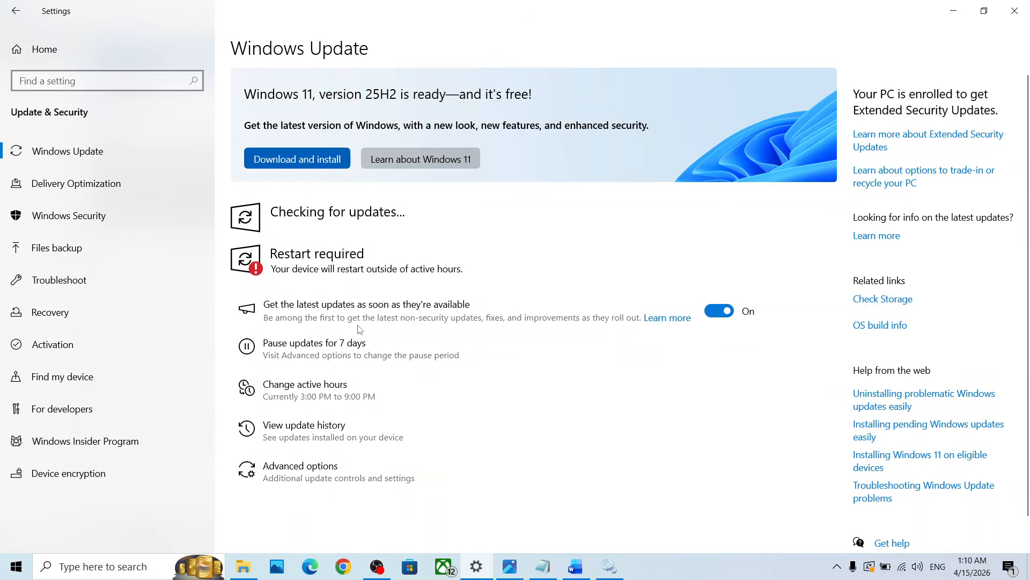
# Check Step 2 in the Word document, and pause Windows updates for 7 days and resume them
pyautogui.click(577, 569)
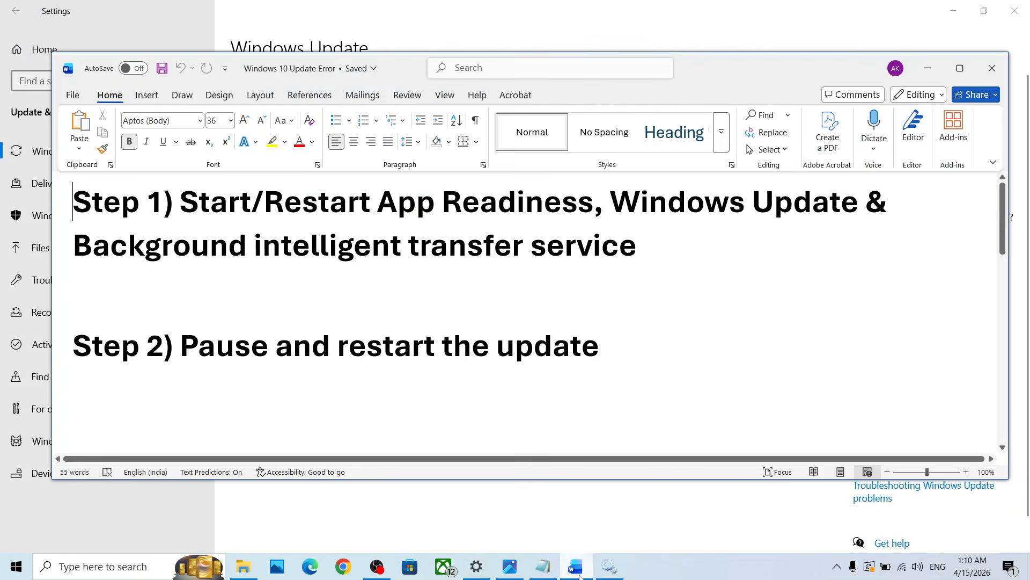
pyautogui.click(576, 568)
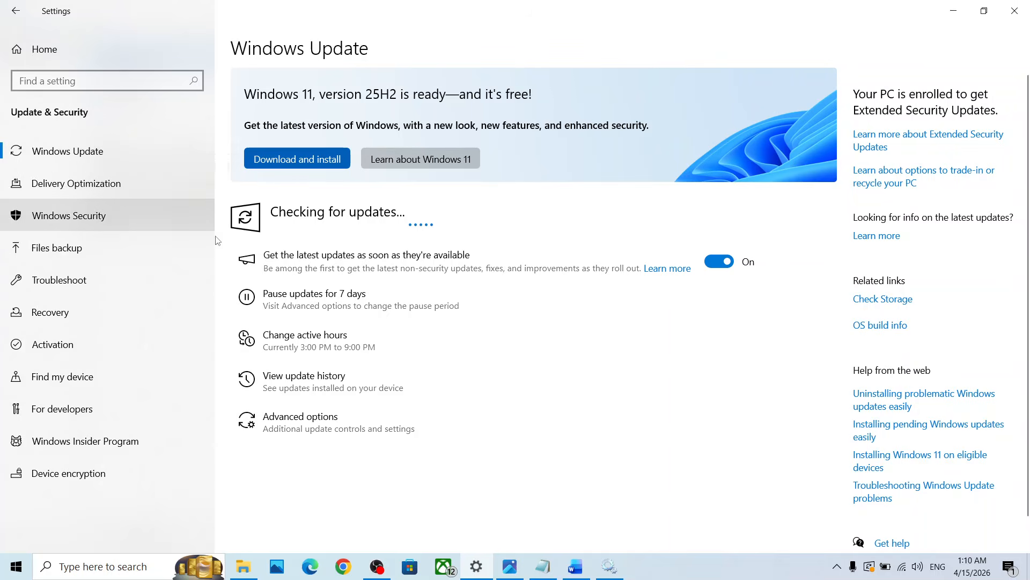
pyautogui.click(330, 305)
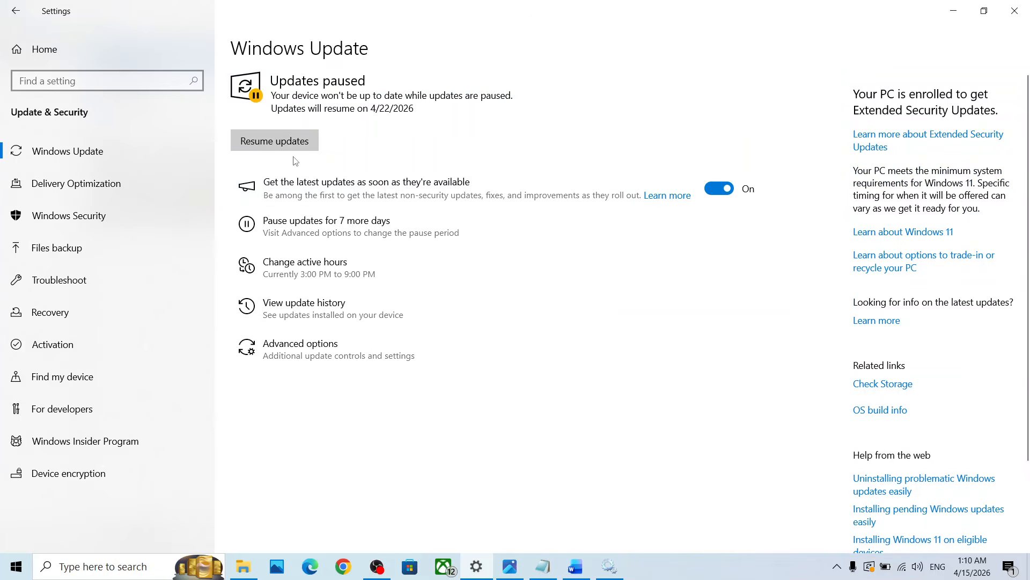
pyautogui.click(276, 140)
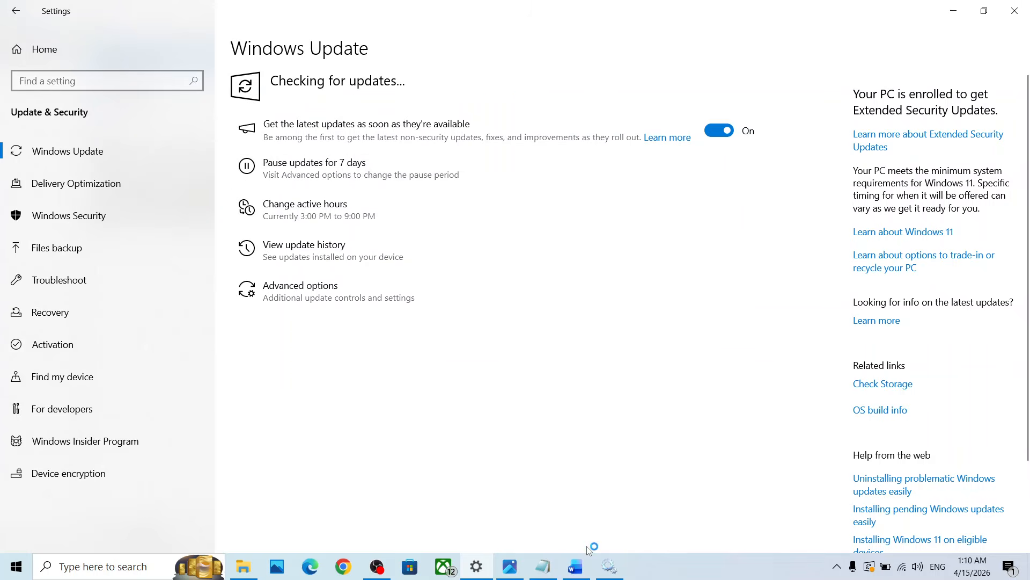
# Look up the fix listed after Step 2 in the Word document and return to Settings
pyautogui.click(578, 567)
pyautogui.scroll(-3, 430, 356)
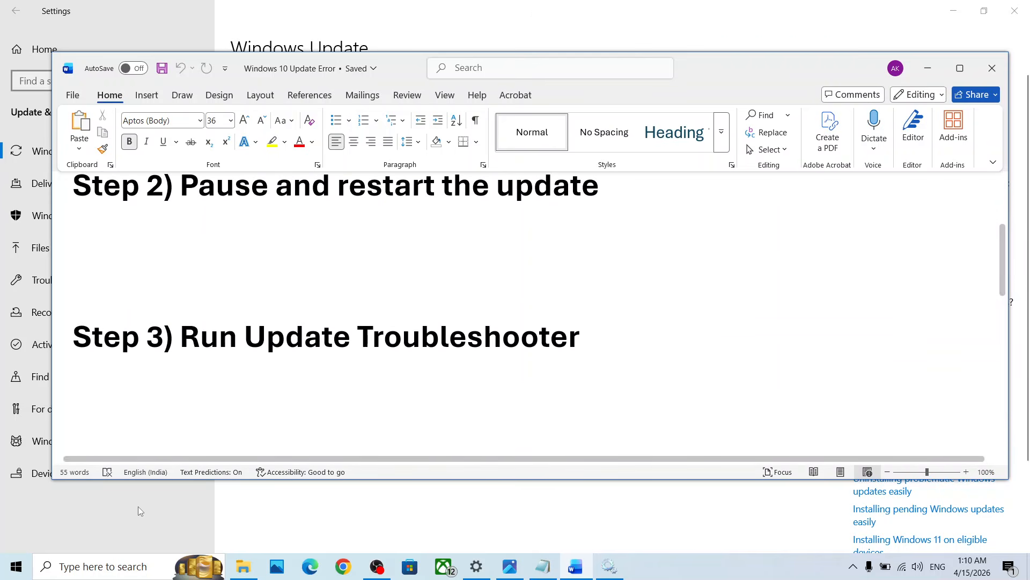
pyautogui.click(114, 520)
pyautogui.click(72, 51)
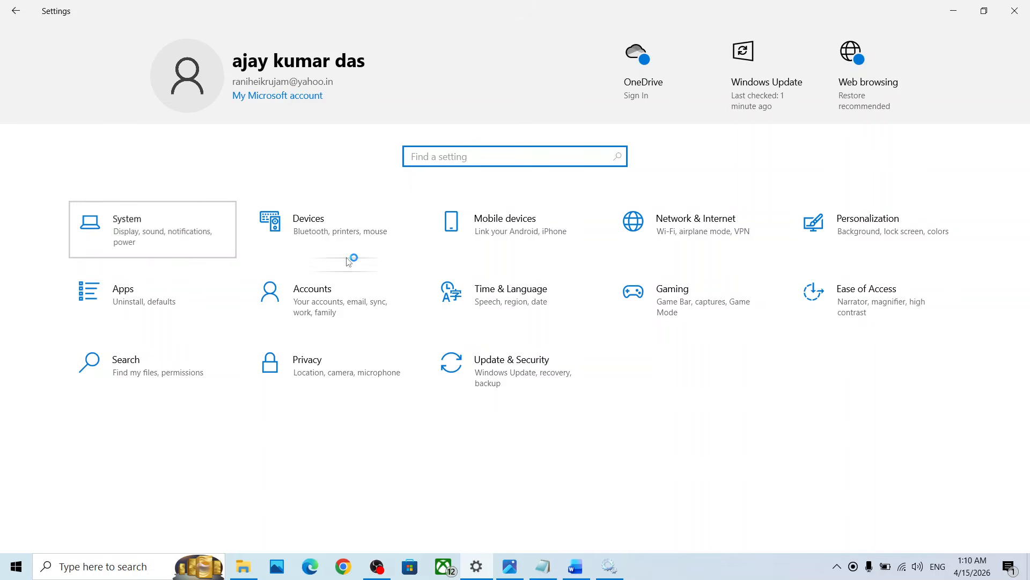
pyautogui.click(162, 214)
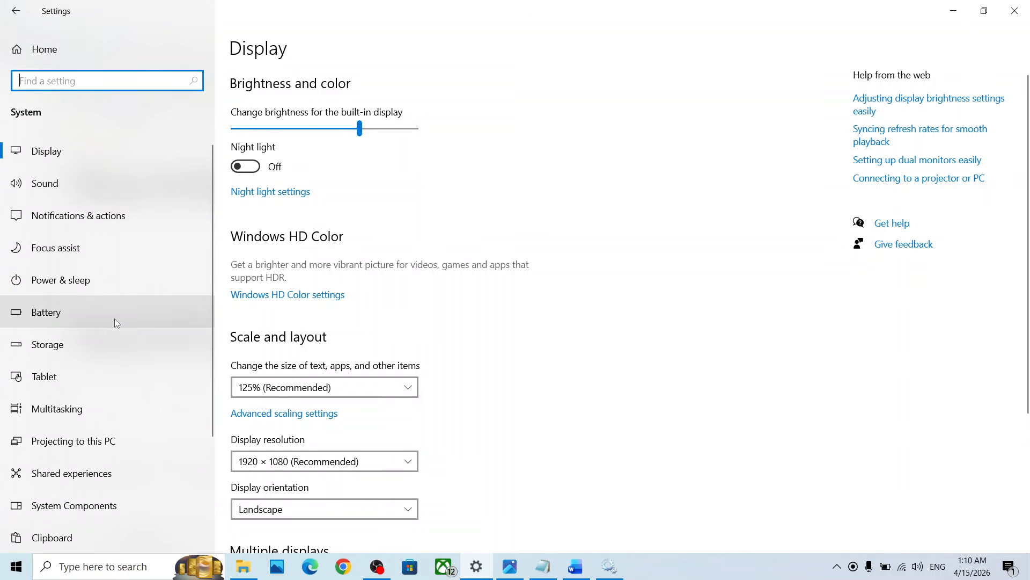
pyautogui.scroll(-5, 114, 317)
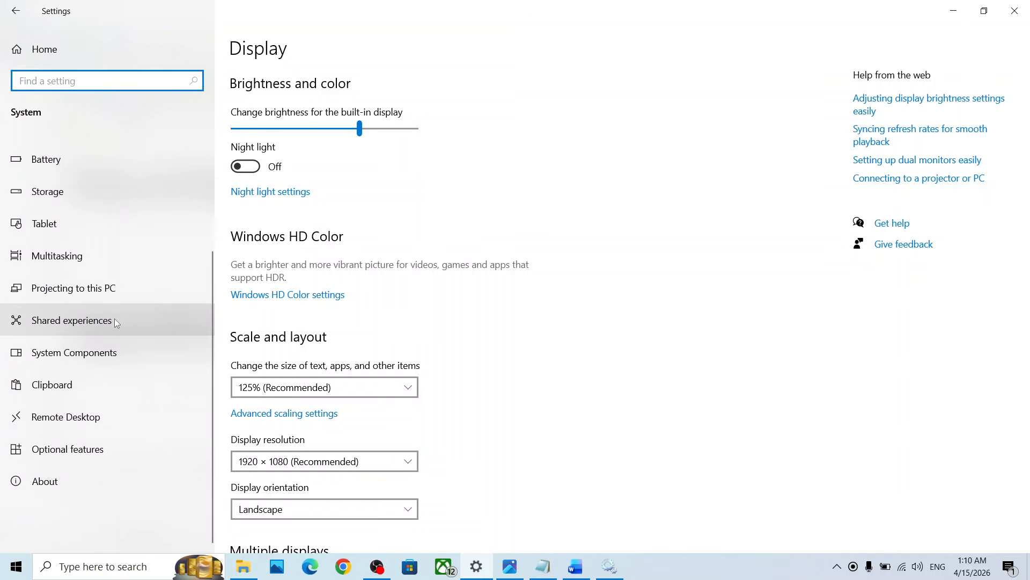
pyautogui.scroll(5, 114, 317)
pyautogui.scroll(-3, 115, 318)
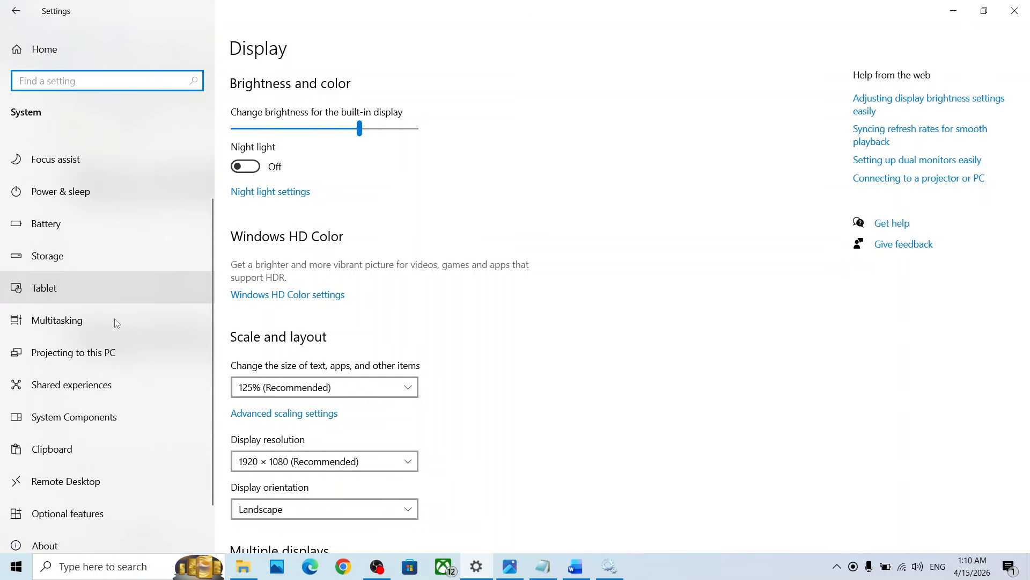
pyautogui.scroll(3, 115, 321)
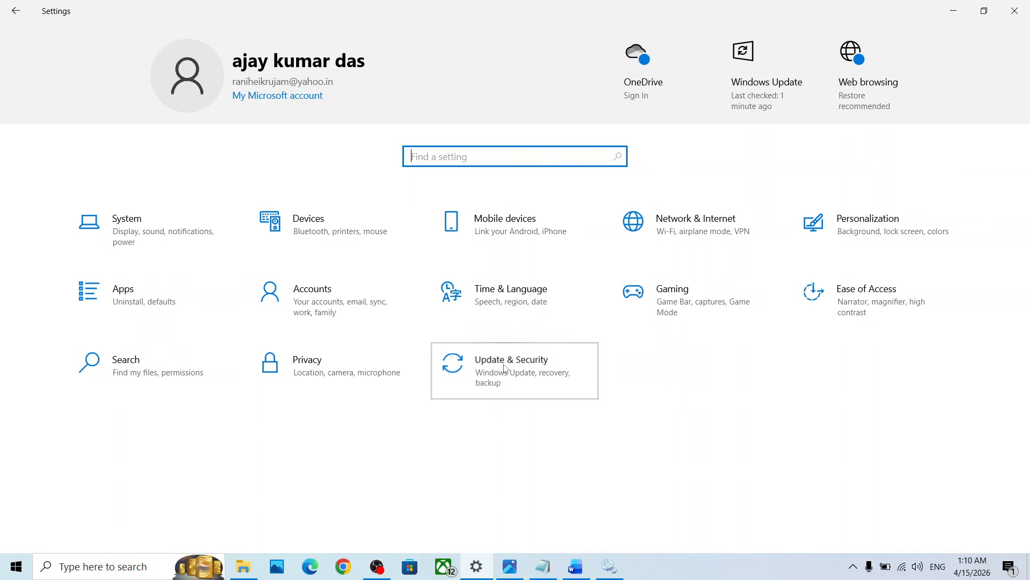
# Run the Windows Update troubleshooter from the additional troubleshooters in the Update & Security settings
pyautogui.click(486, 358)
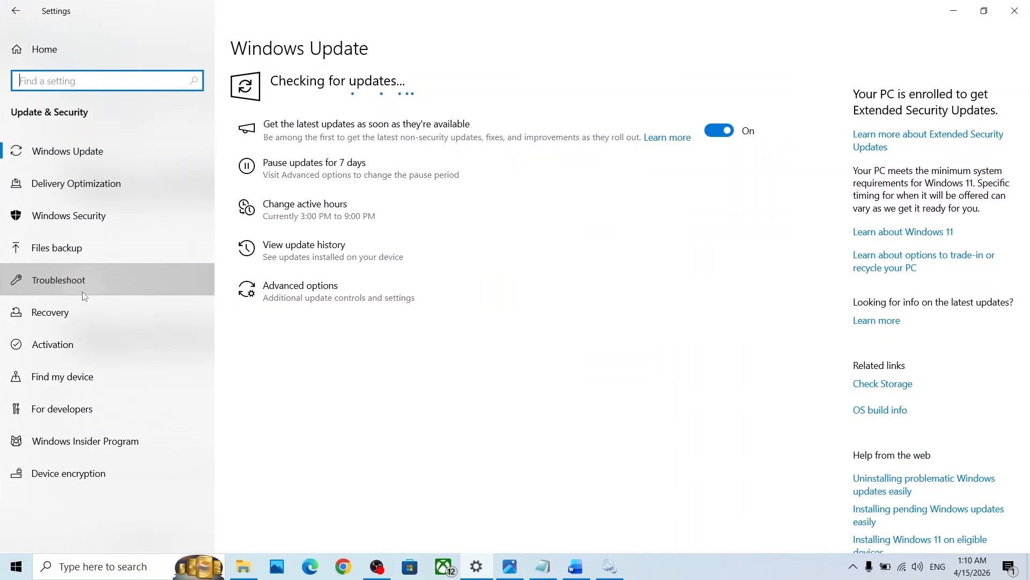
pyautogui.click(157, 270)
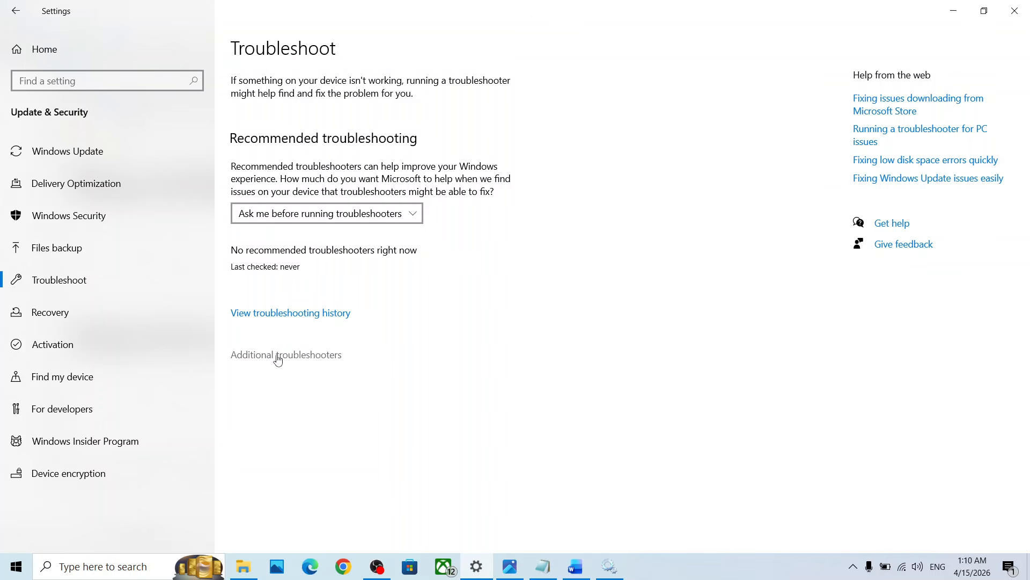
pyautogui.click(278, 356)
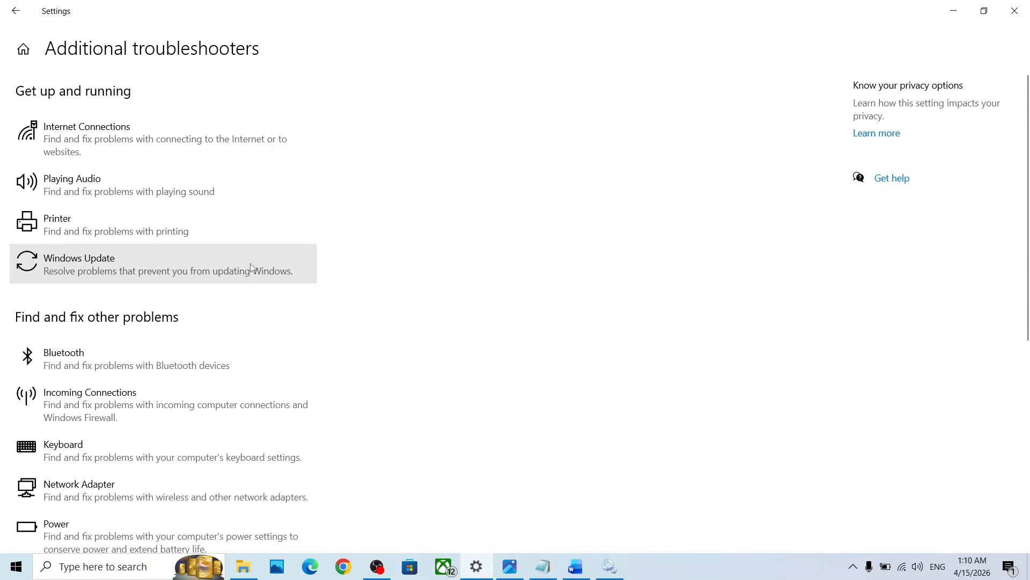
pyautogui.click(104, 273)
pyautogui.click(256, 313)
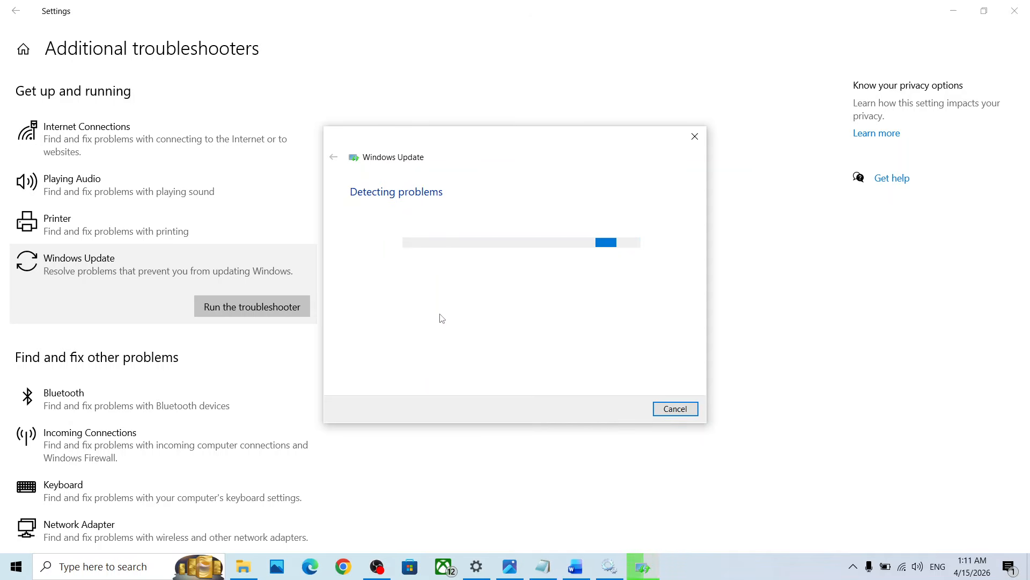
# Look up Step 4 in the Word document and open Command Prompt as administrator, keeping the document's commands in view
pyautogui.click(575, 568)
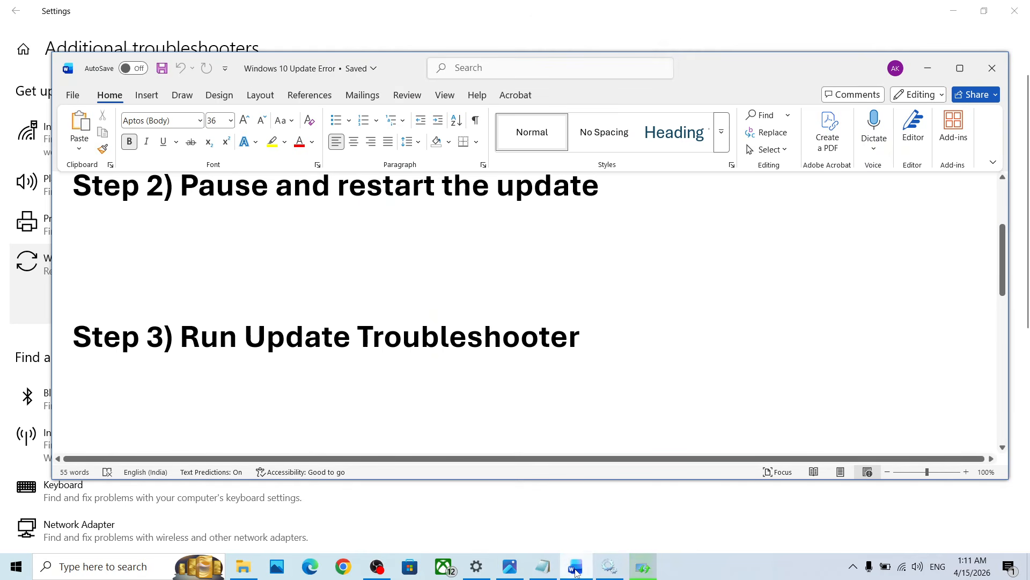
pyautogui.scroll(-5, 425, 326)
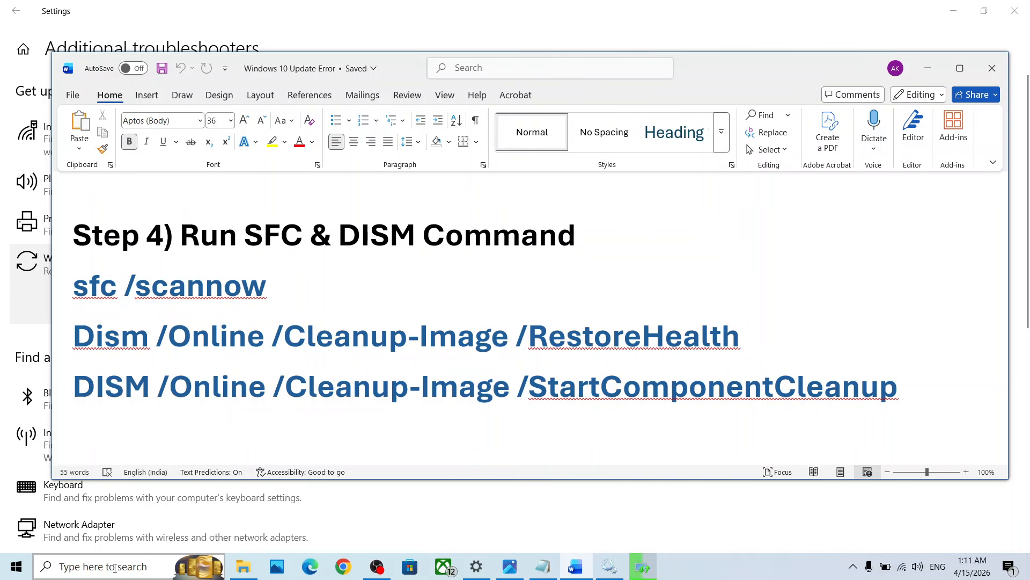
pyautogui.click(114, 568)
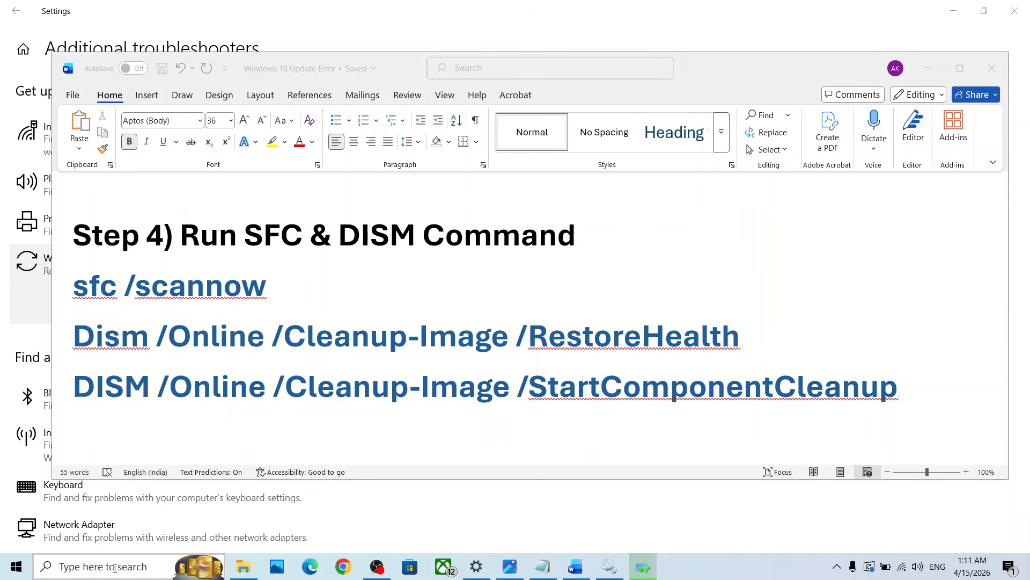
pyautogui.write('cmd')
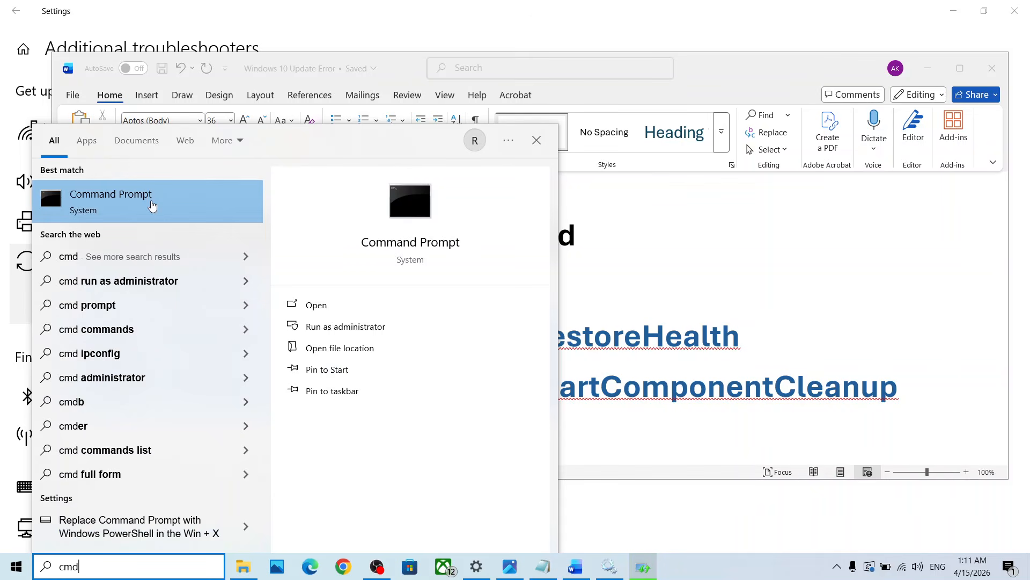
pyautogui.rightClick(152, 205)
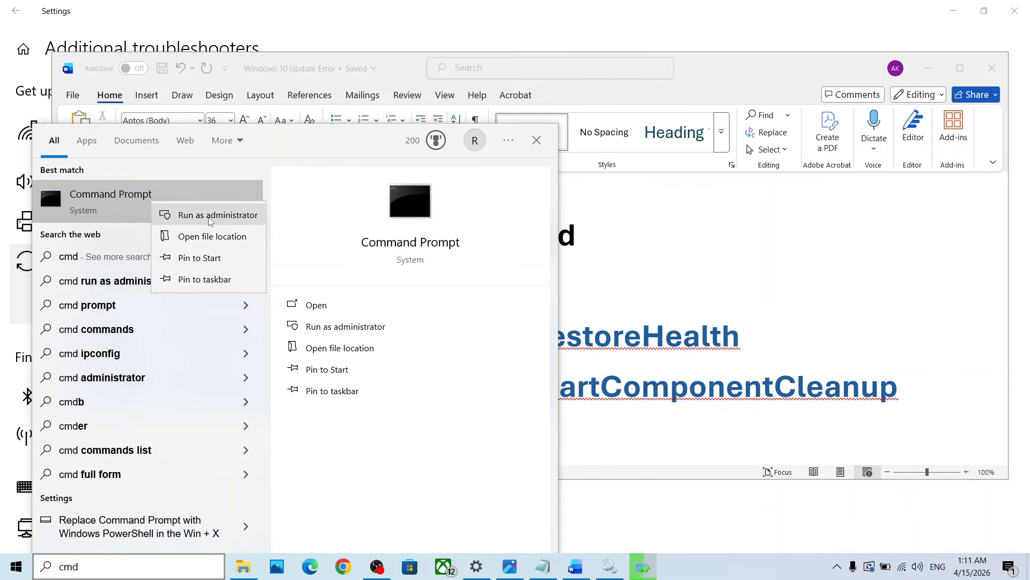
pyautogui.click(210, 220)
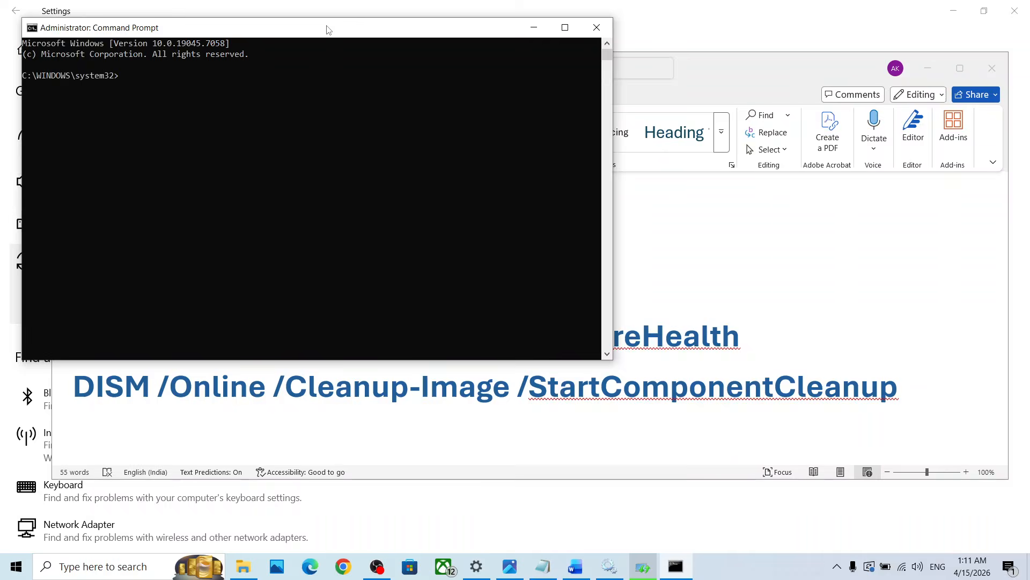
pyautogui.moveTo(329, 30); pyautogui.dragTo(672, 84)
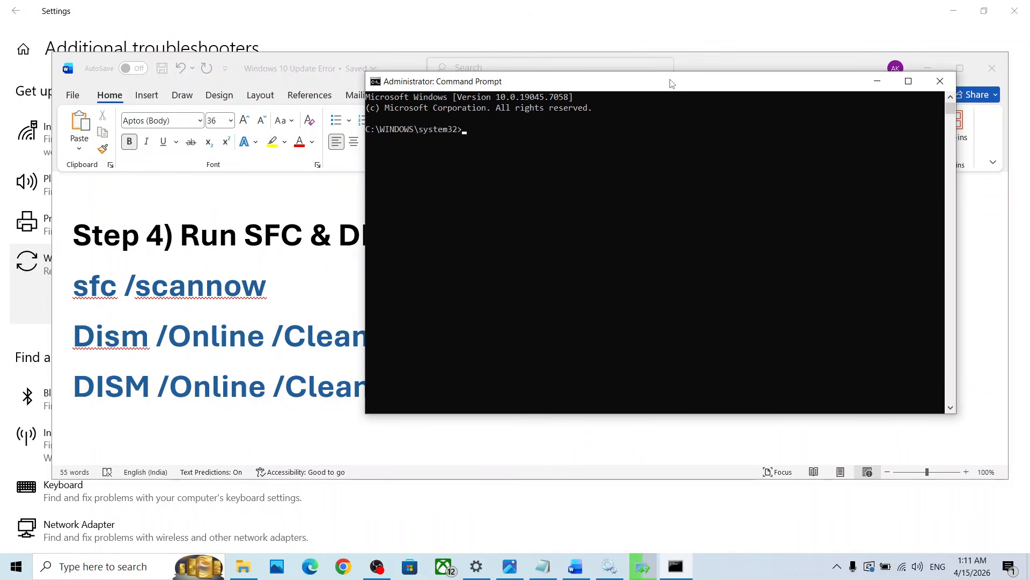
# Copy the sfc /scannow command from the Word document and run it in the administrator Command Prompt
pyautogui.click(223, 289)
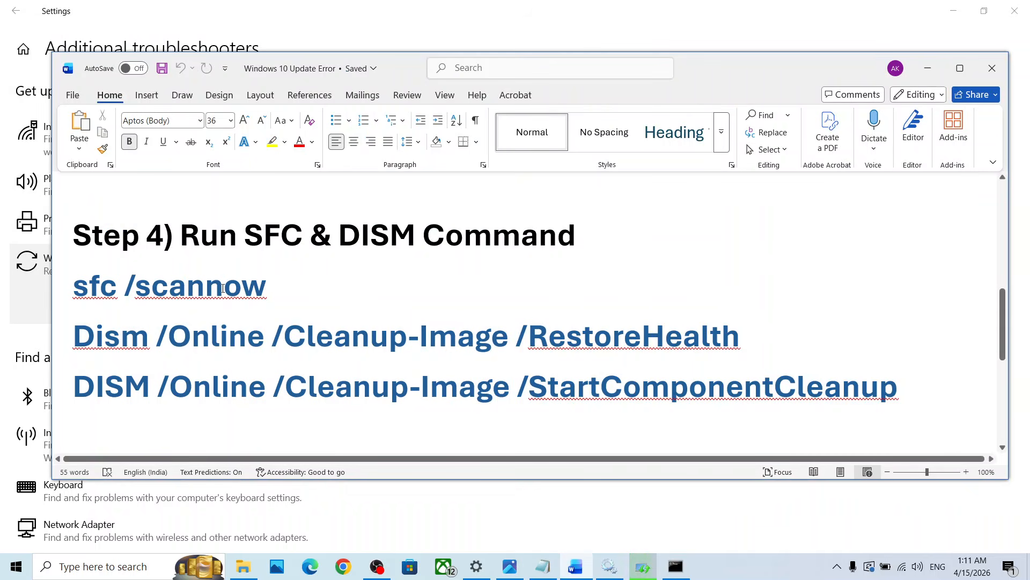
pyautogui.doubleClick(223, 288)
pyautogui.click(223, 288)
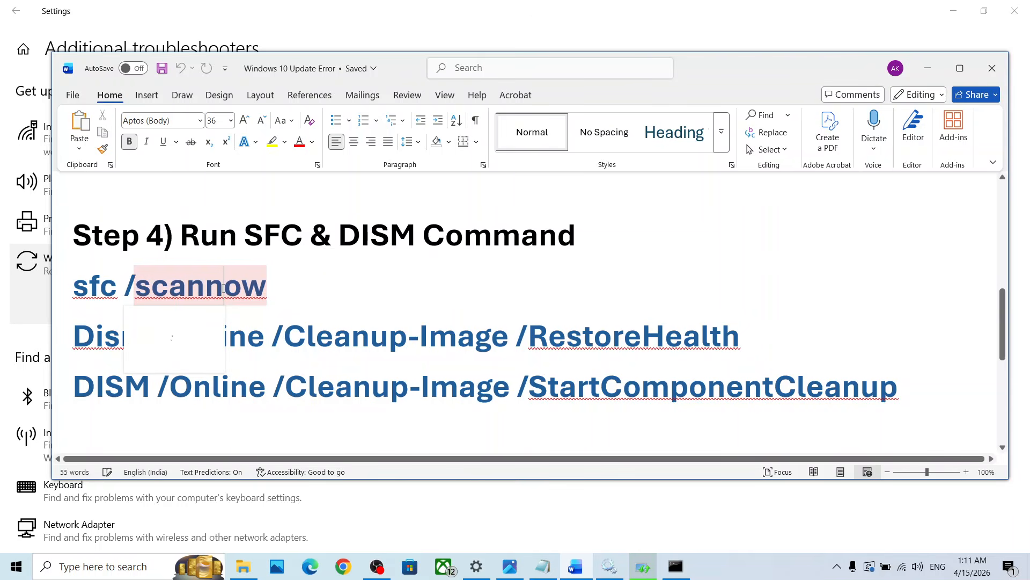
pyautogui.tripleClick(223, 289)
pyautogui.press('super+c')
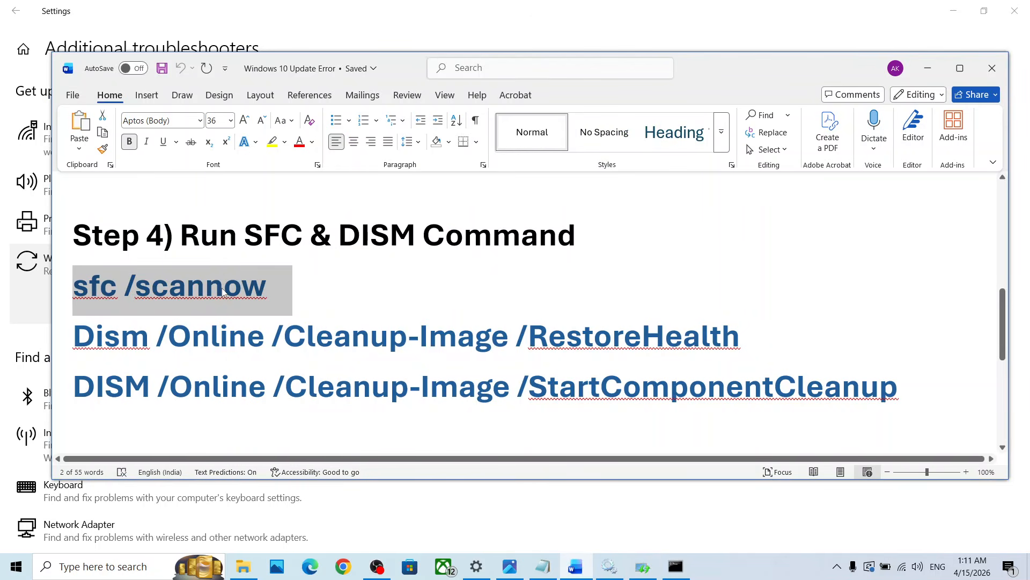
pyautogui.click(675, 567)
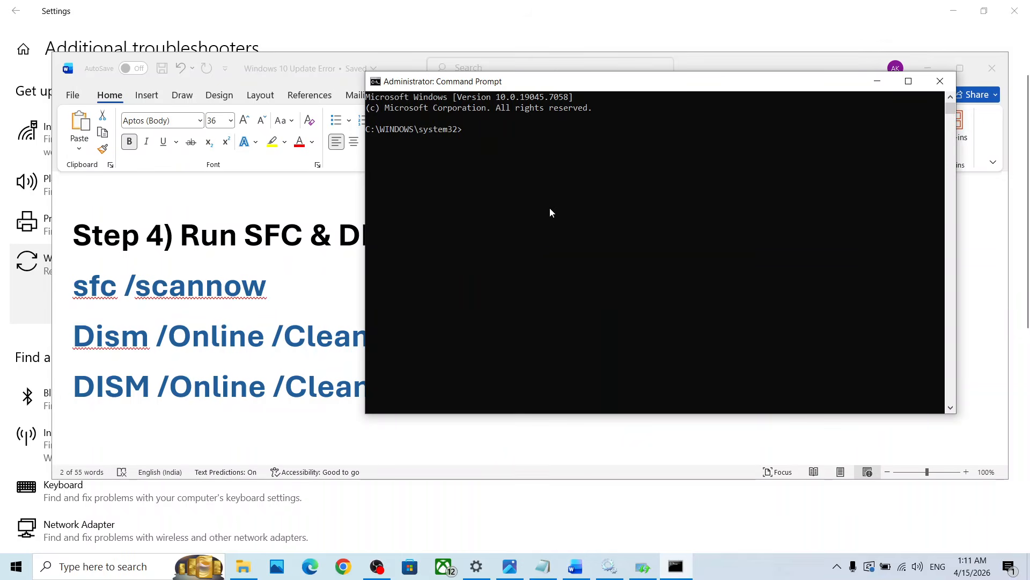
pyautogui.click(542, 205)
pyautogui.rightClick(543, 209)
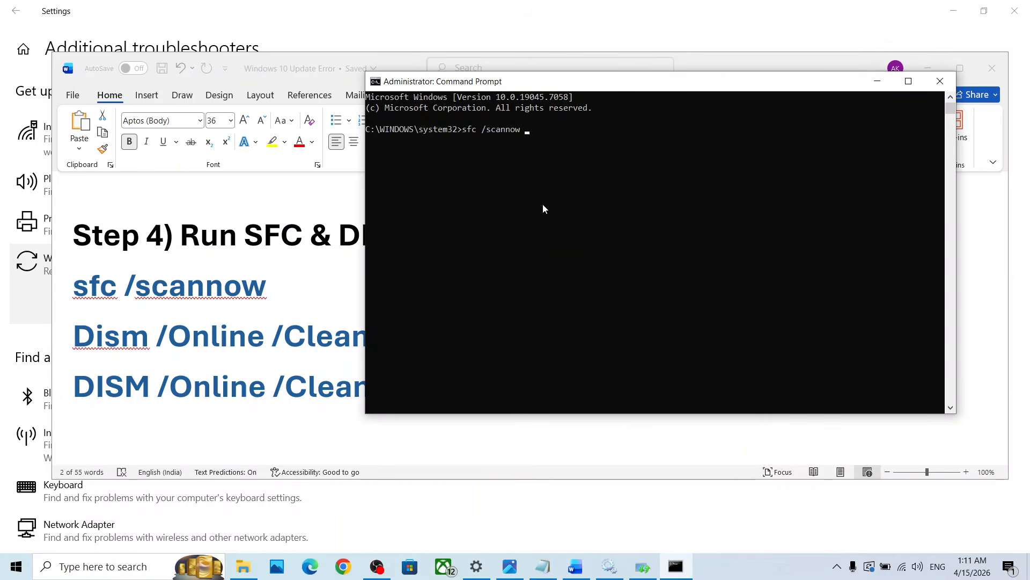
pyautogui.press('Return')
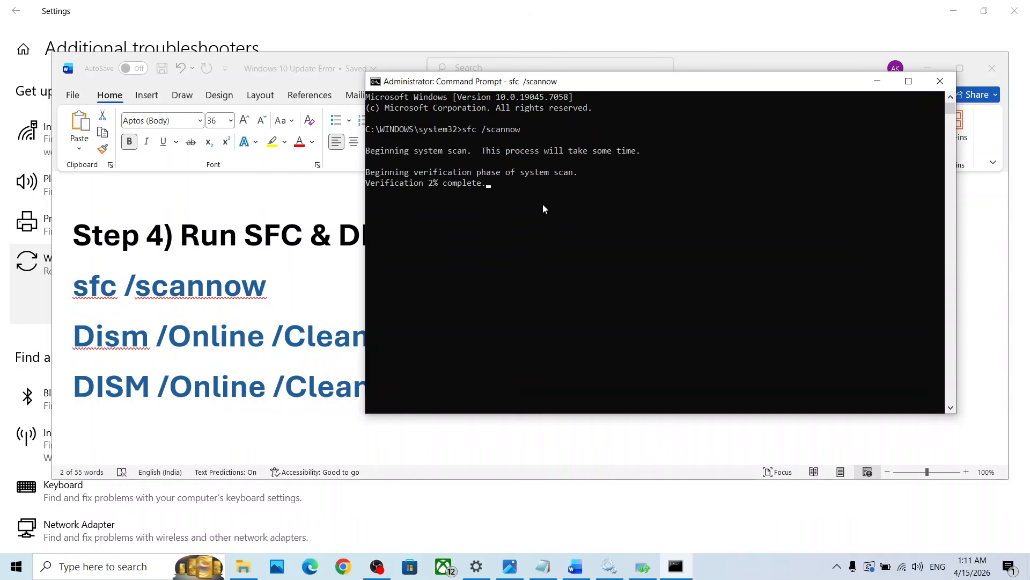
# Select the Dism /Online /Cleanup-Image /RestoreHealth command in the Word document and switch to Command Prompt
pyautogui.tripleClick(211, 341)
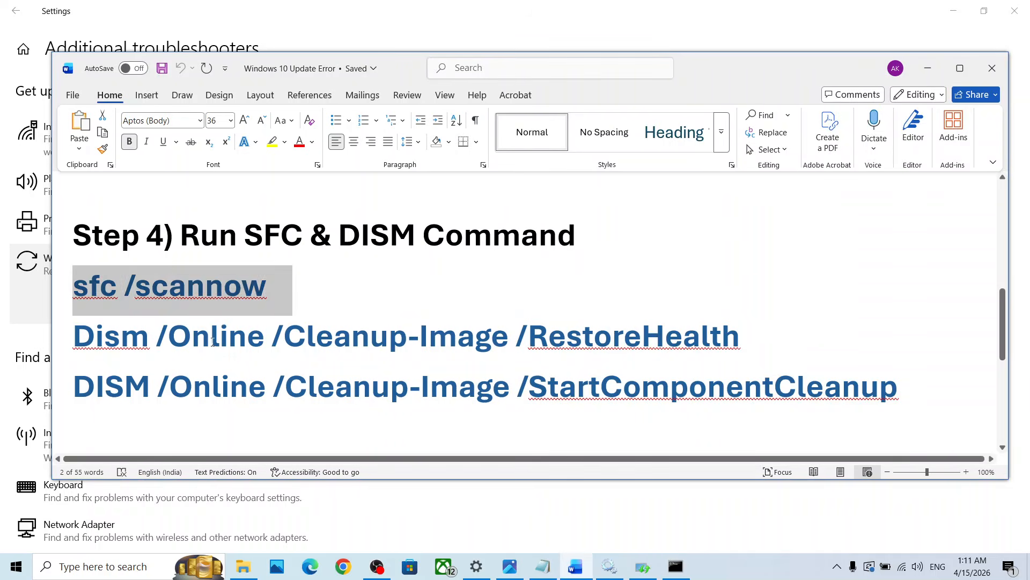
pyautogui.hotkey('alt', 'Tab')
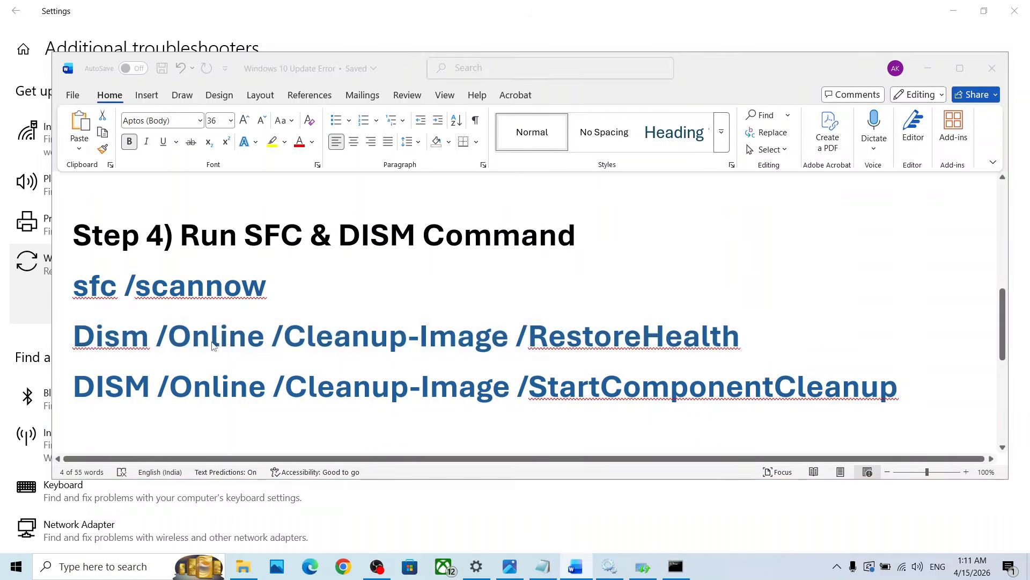
pyautogui.click(448, 222)
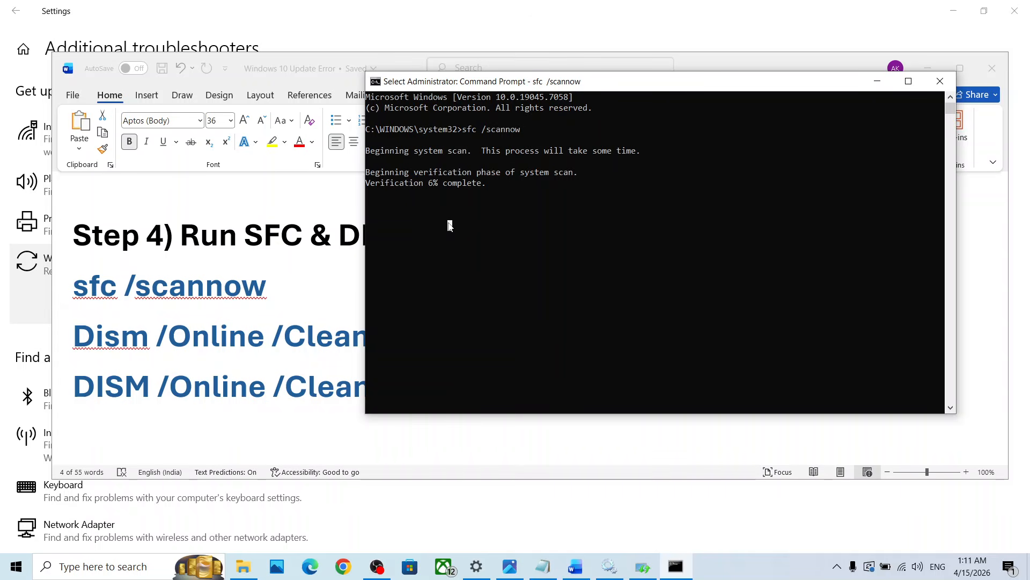
pyautogui.hotkey('alt', 'Tab')
# Select the DISM /Online /Cleanup-Image /StartComponentCleanup command in the Word document, and clear the text selection in Command Prompt
pyautogui.hotkey('alt', 'Tab')
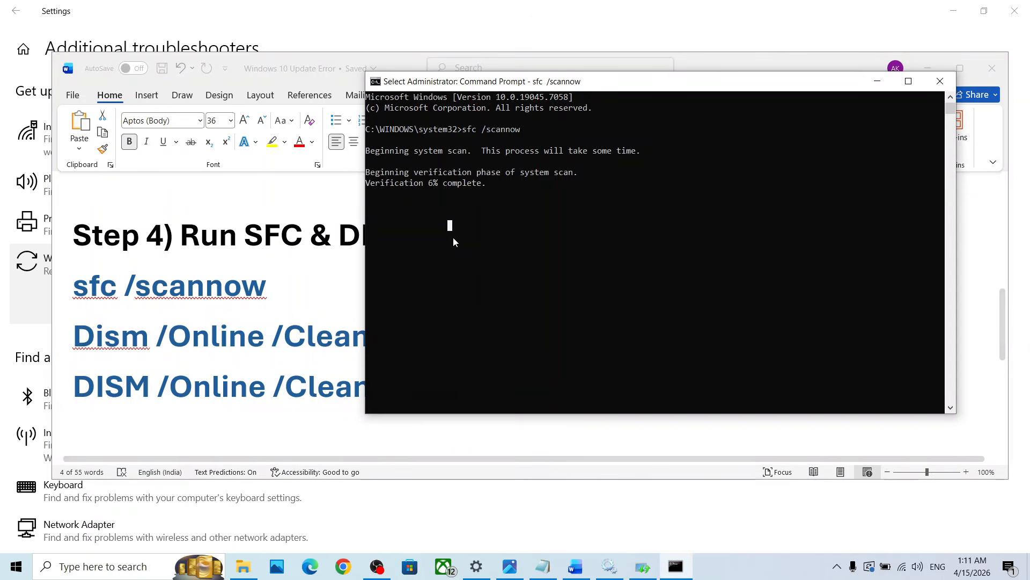
pyautogui.hotkey('alt', 'Tab')
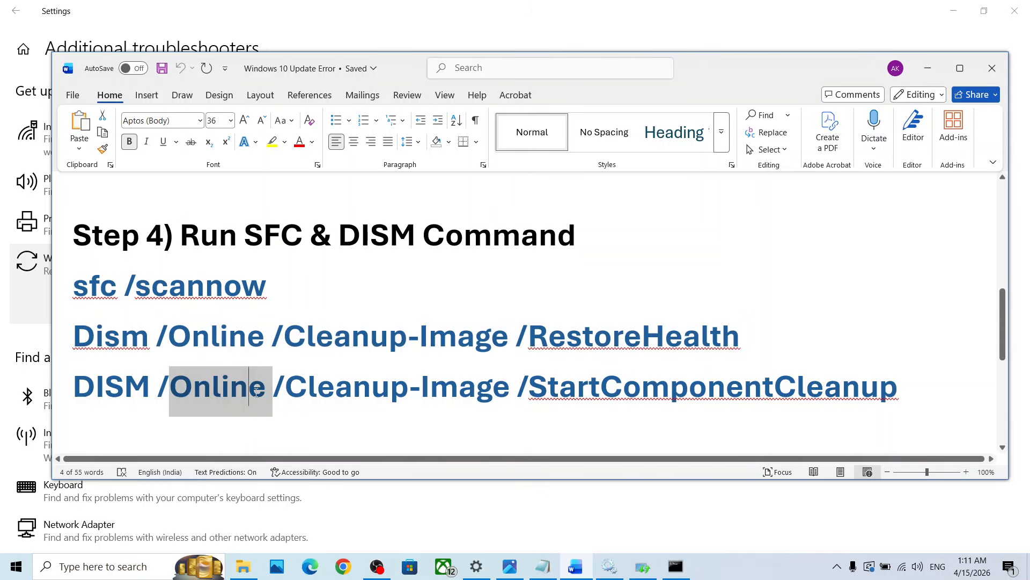
pyautogui.tripleClick(256, 392)
pyautogui.hotkey('alt', 'Tab')
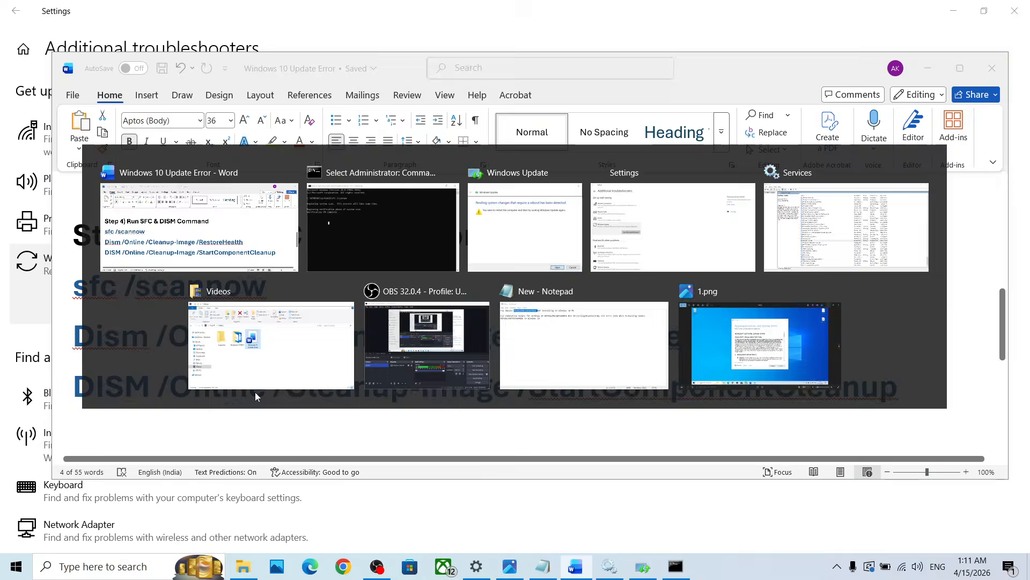
pyautogui.hotkey('alt', 'Tab')
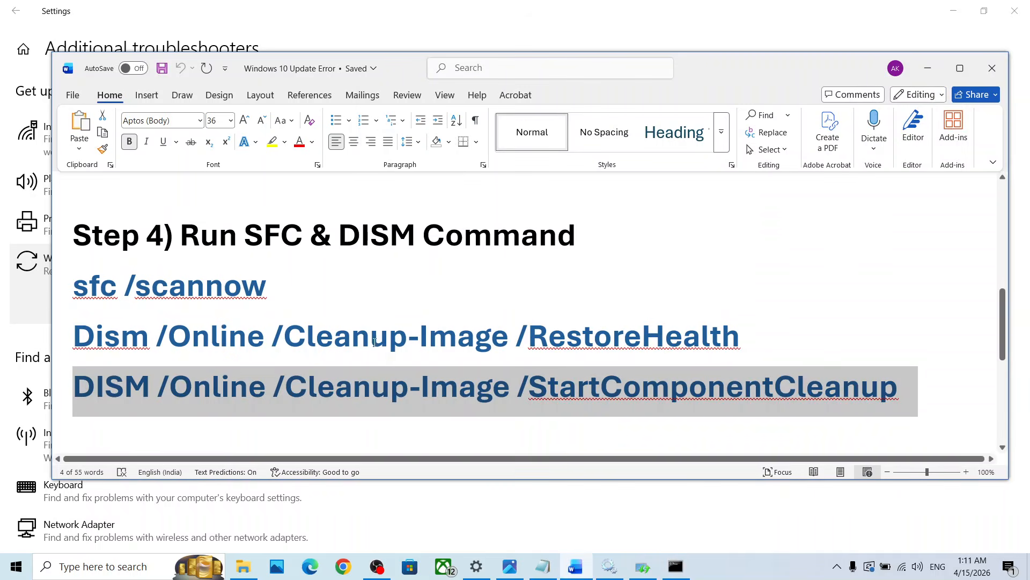
pyautogui.hotkey('alt', 'Tab')
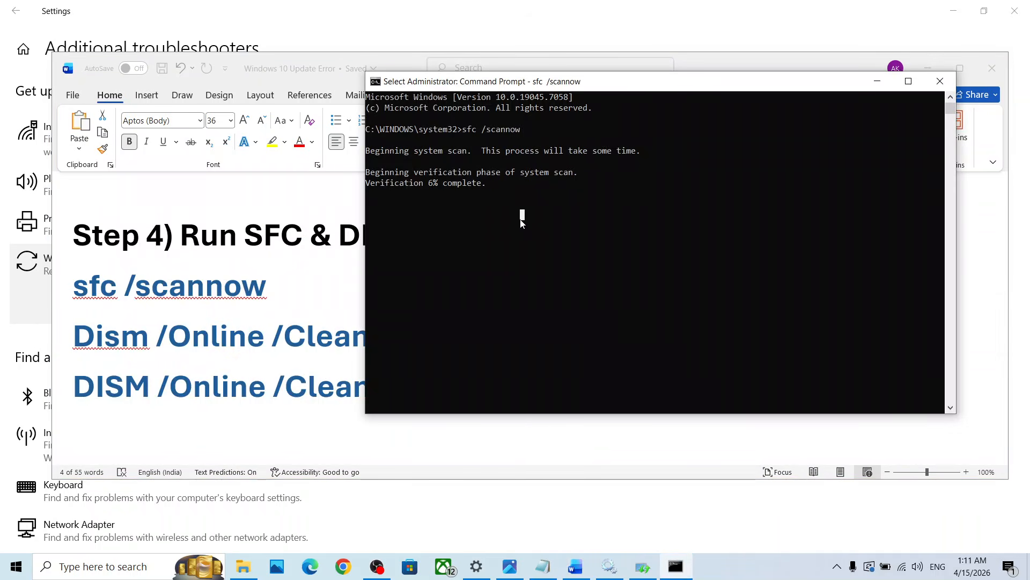
pyautogui.press('Escape')
pyautogui.hotkey('alt', 'Tab')
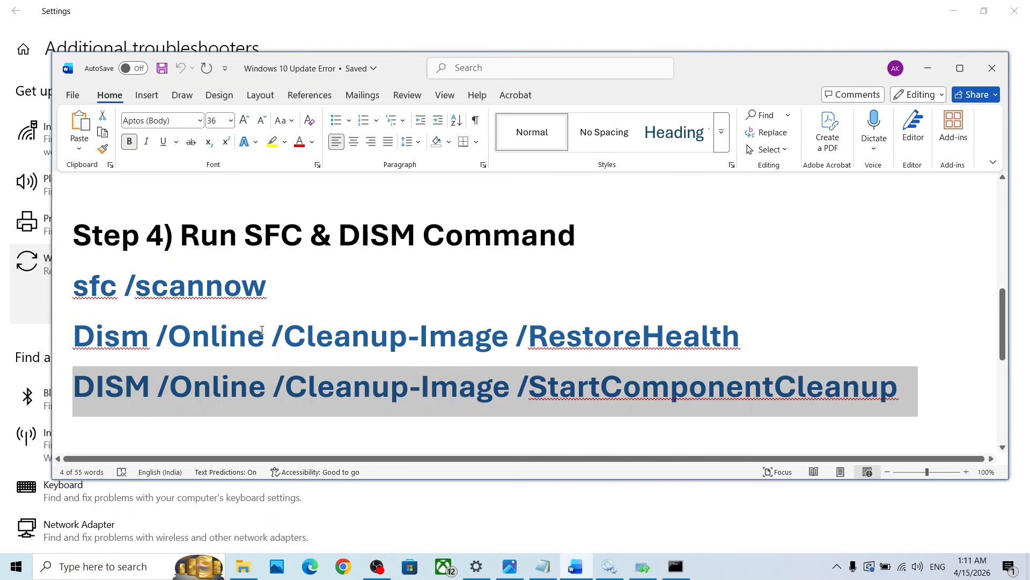
pyautogui.click(16, 566)
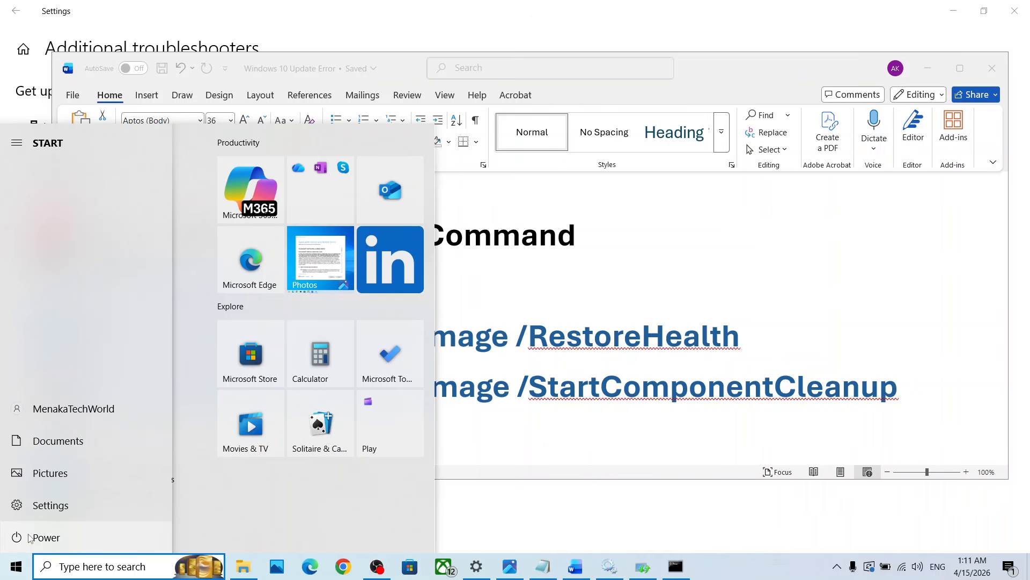
pyautogui.click(28, 538)
pyautogui.click(577, 336)
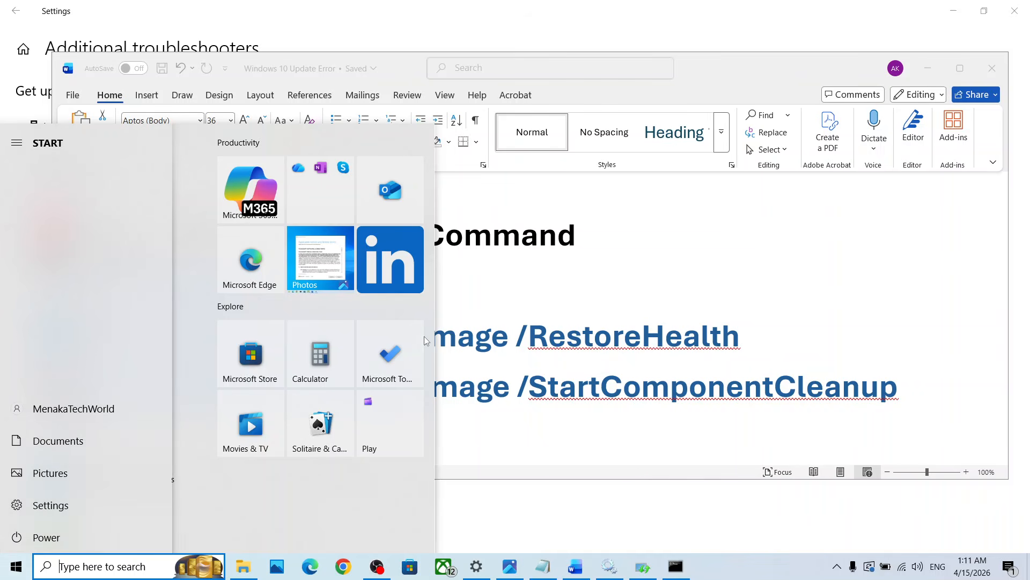
# Open the Microsoft Update Catalog link listed under Step 5 of the Word document in Chrome
pyautogui.scroll(-4, 507, 344)
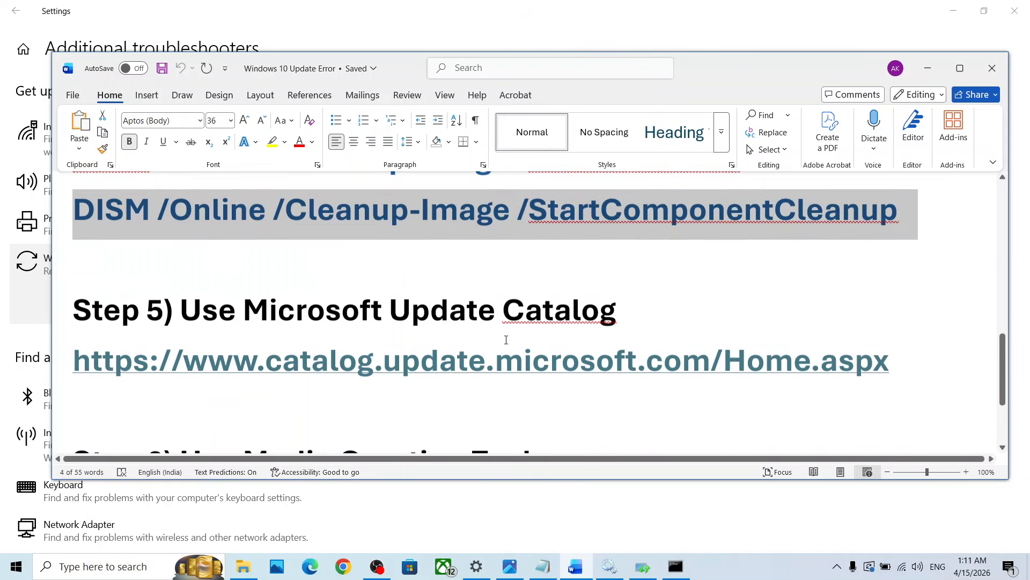
pyautogui.keyDown('ctrl'); pyautogui.click(400, 371); pyautogui.keyUp('ctrl')
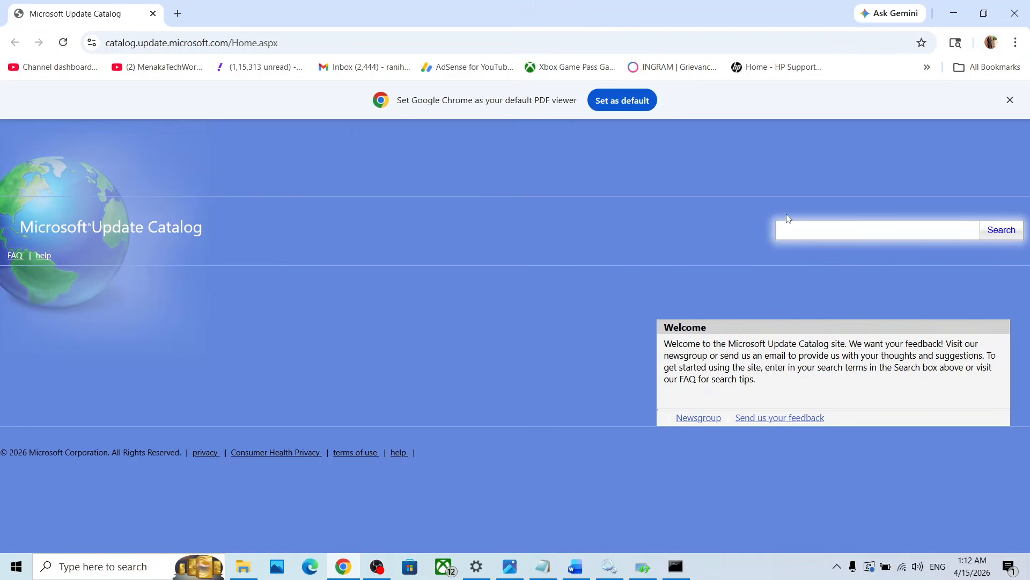
# Switch to Settings, go to the Windows Update page and copy the KB number of the pending 2026-04 cumulative update
pyautogui.click(481, 572)
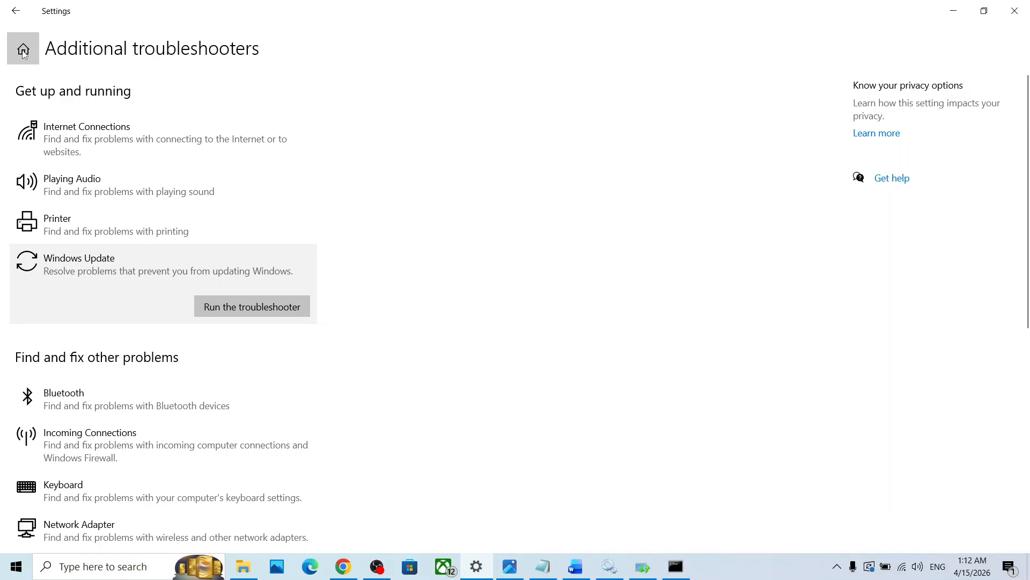
pyautogui.click(23, 49)
pyautogui.click(477, 364)
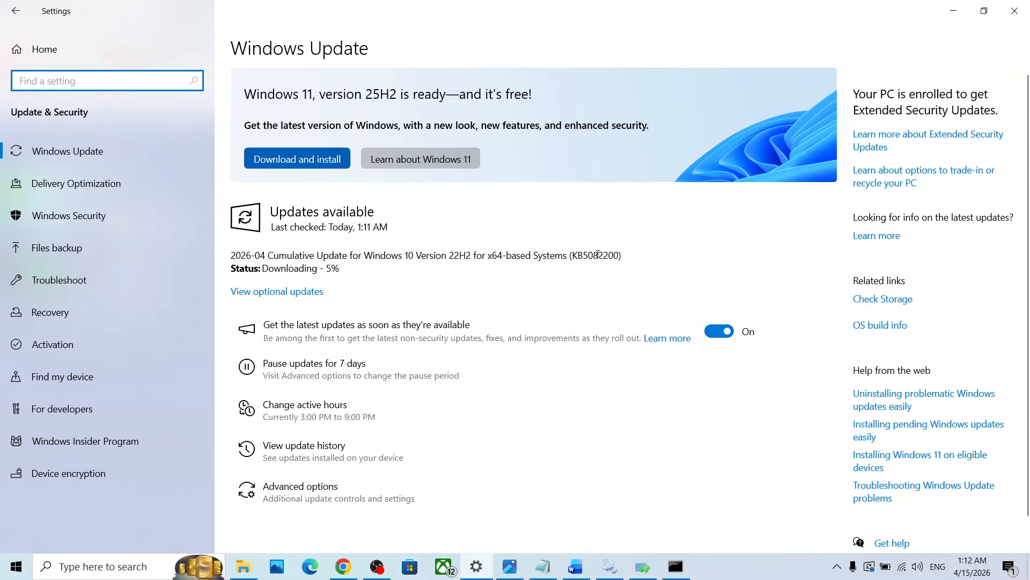
pyautogui.doubleClick(598, 255)
pyautogui.click(598, 255)
pyautogui.doubleClick(598, 254)
pyautogui.hotkey('ctrl', 'c')
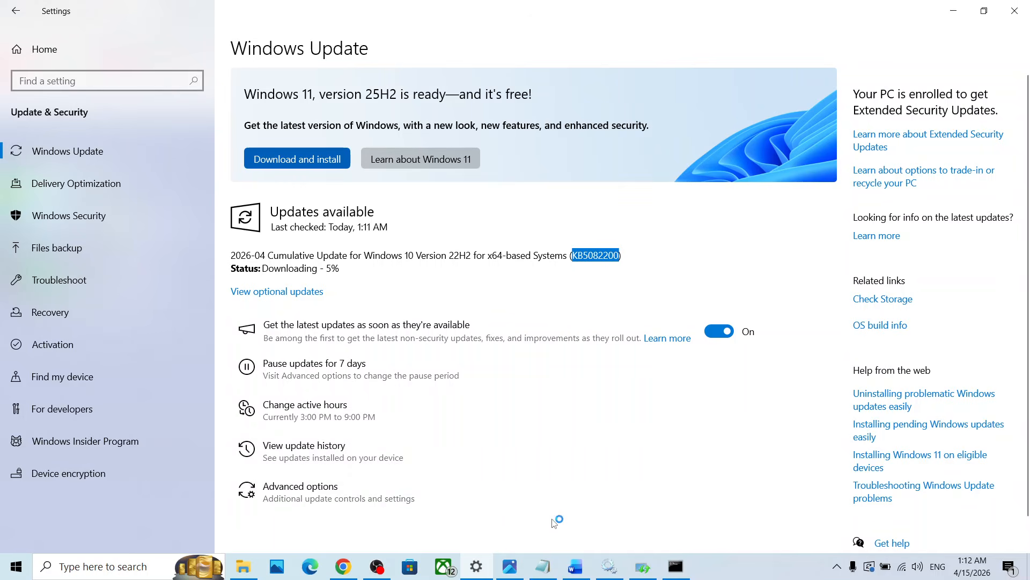
# Search the Microsoft Update Catalog in Chrome for KB5082200, dismiss the tab search notice and review the listed updates
pyautogui.click(342, 564)
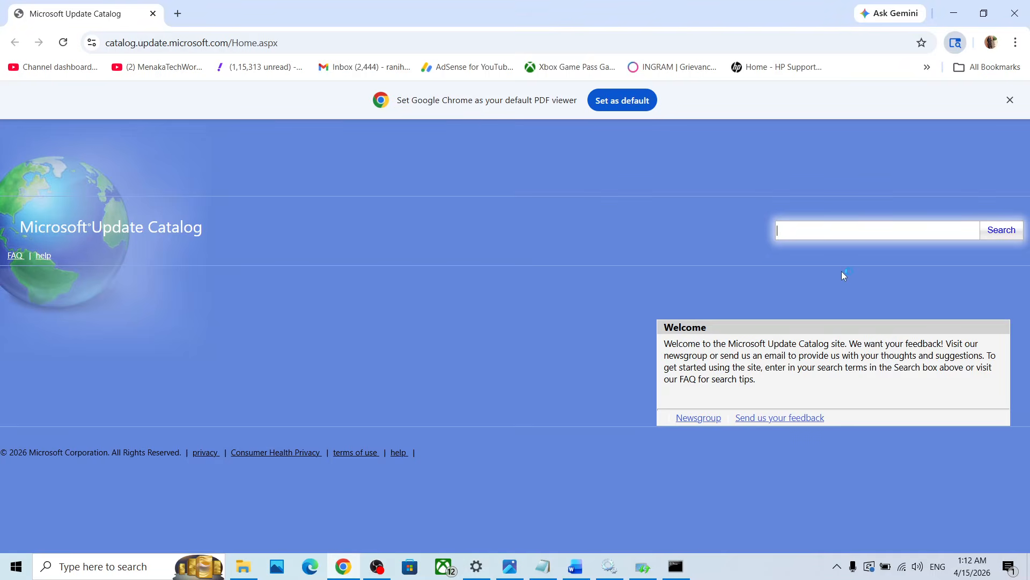
pyautogui.hotkey('ctrl', 'v')
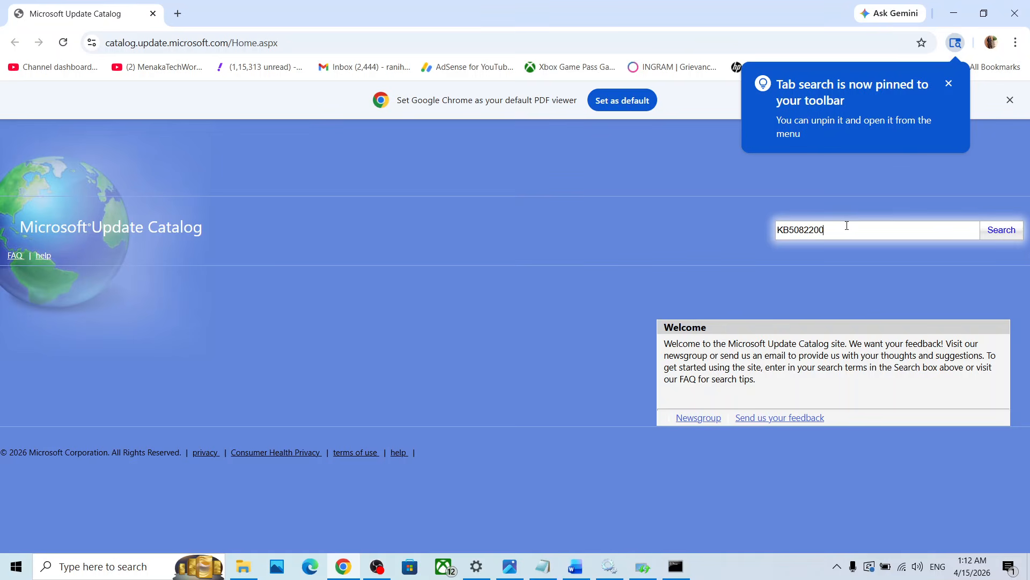
pyautogui.click(998, 232)
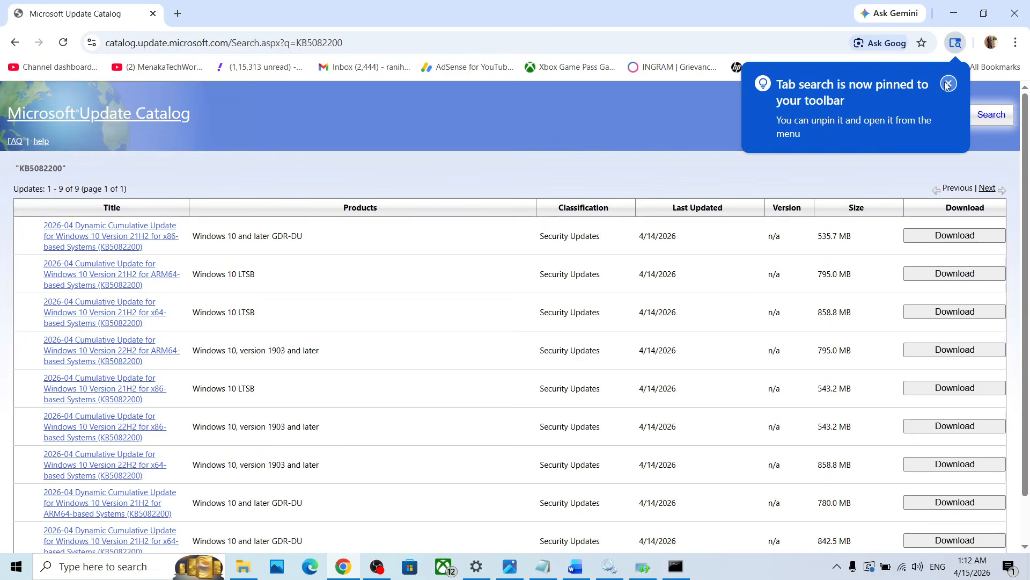
pyautogui.click(947, 85)
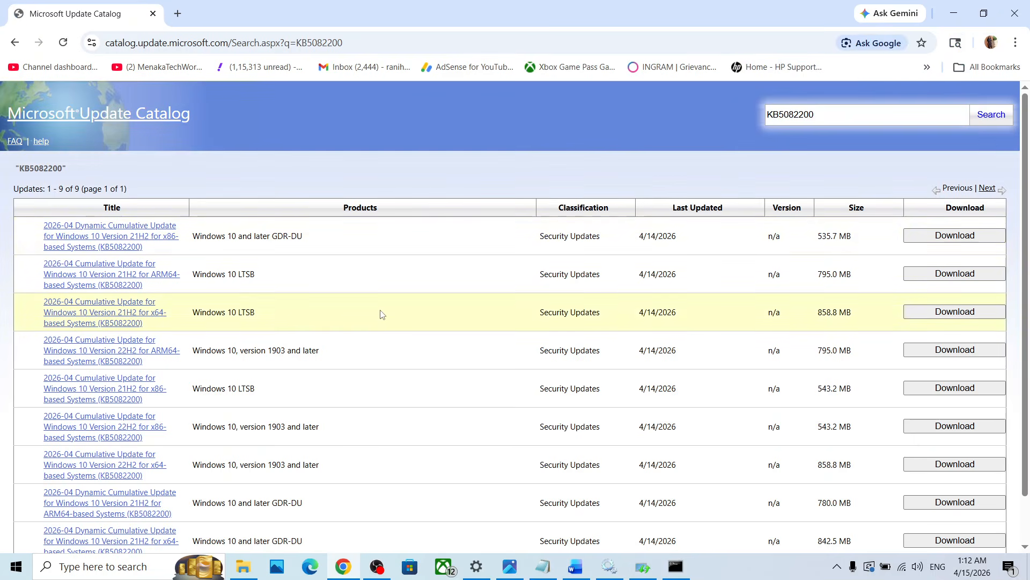
pyautogui.scroll(-2, 379, 306)
pyautogui.scroll(1, 379, 304)
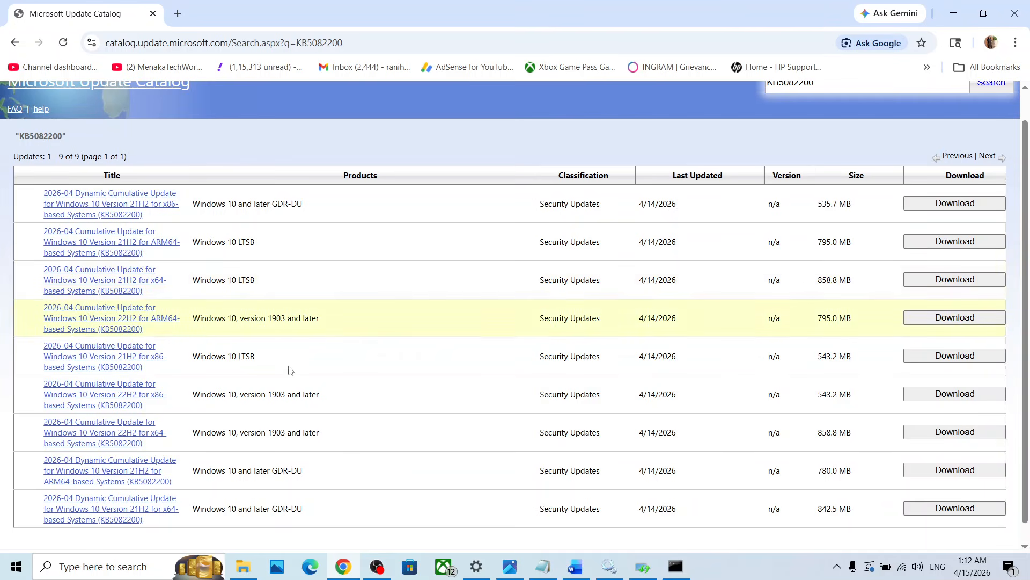
# Check the installed Windows version with winver and close the About Windows dialog
pyautogui.click(123, 565)
pyautogui.write('winver')
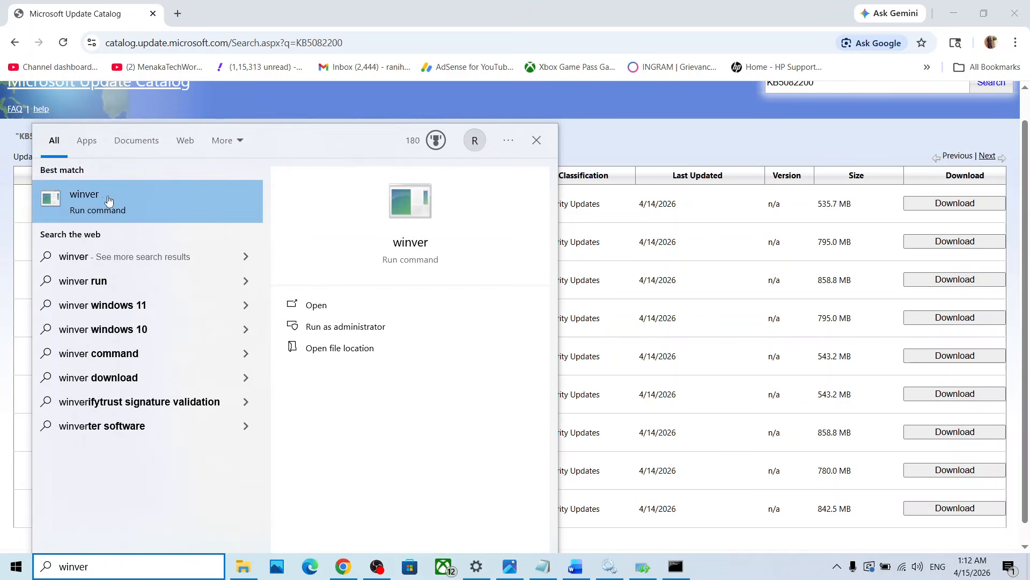
pyautogui.click(113, 202)
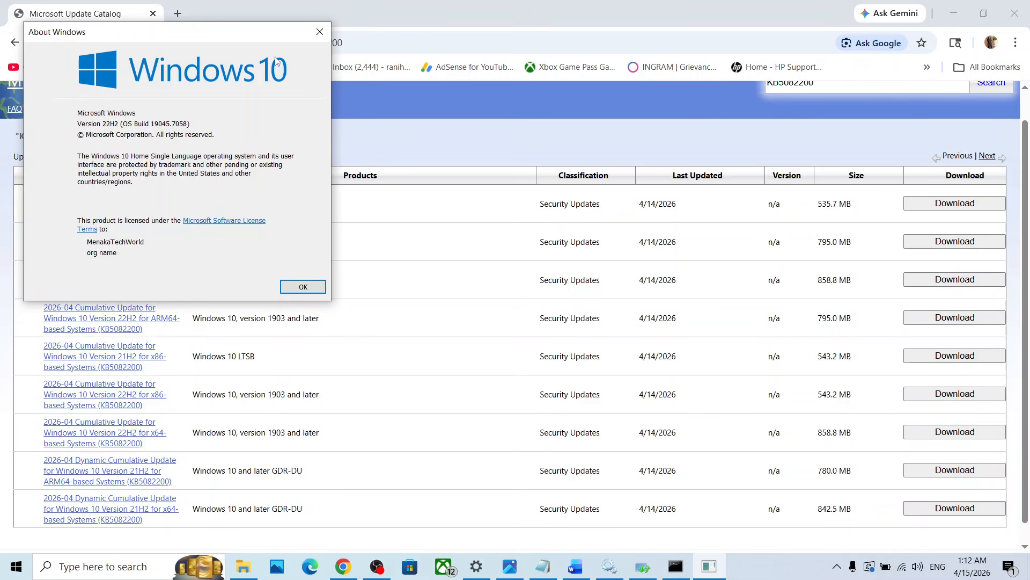
pyautogui.click(320, 31)
# Check the system type under Device Specifications on the System About page in Settings, and close Settings
pyautogui.hotkey('alt', 'Tab')
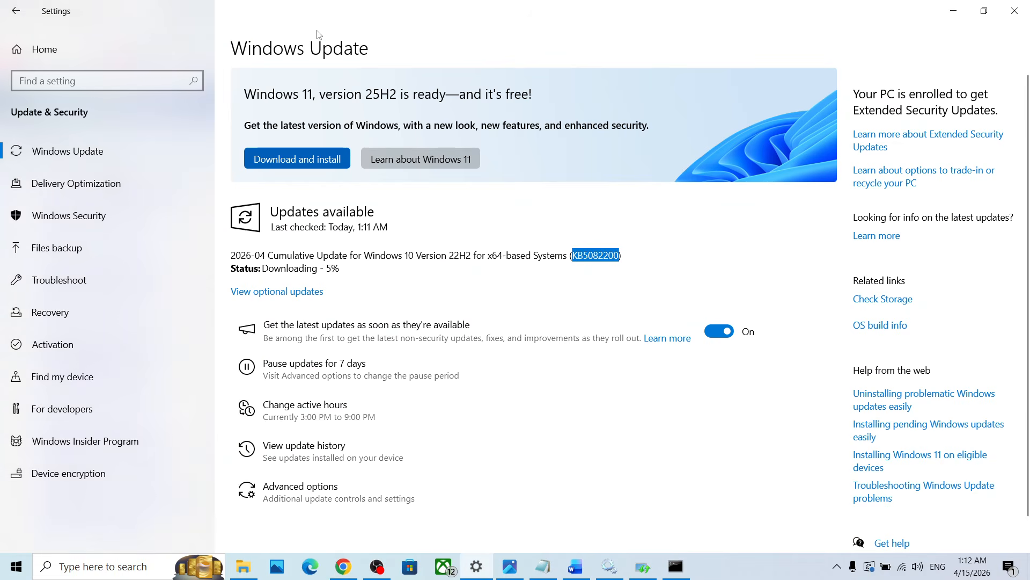
pyautogui.click(63, 43)
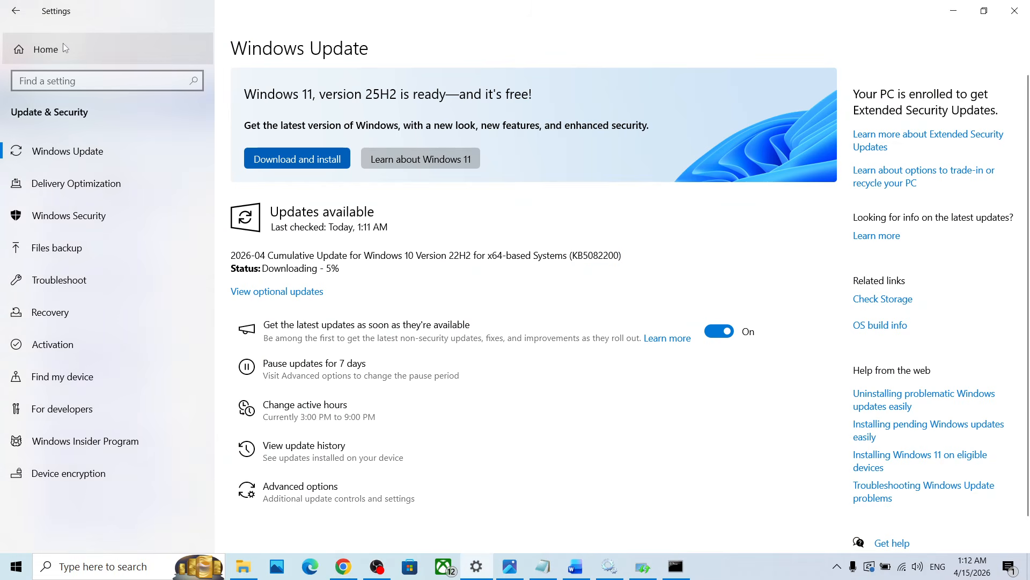
pyautogui.click(138, 229)
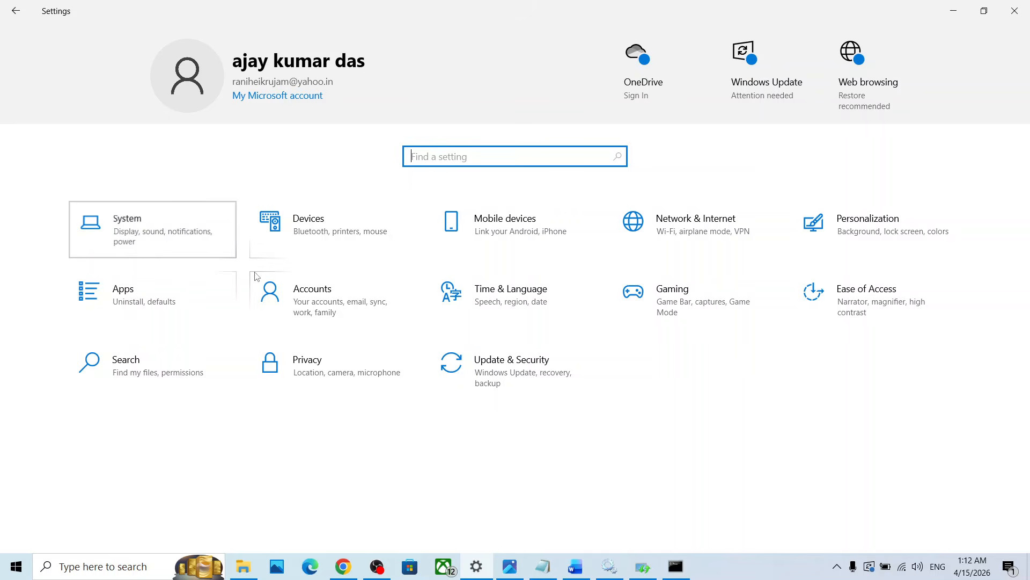
pyautogui.scroll(-3, 112, 372)
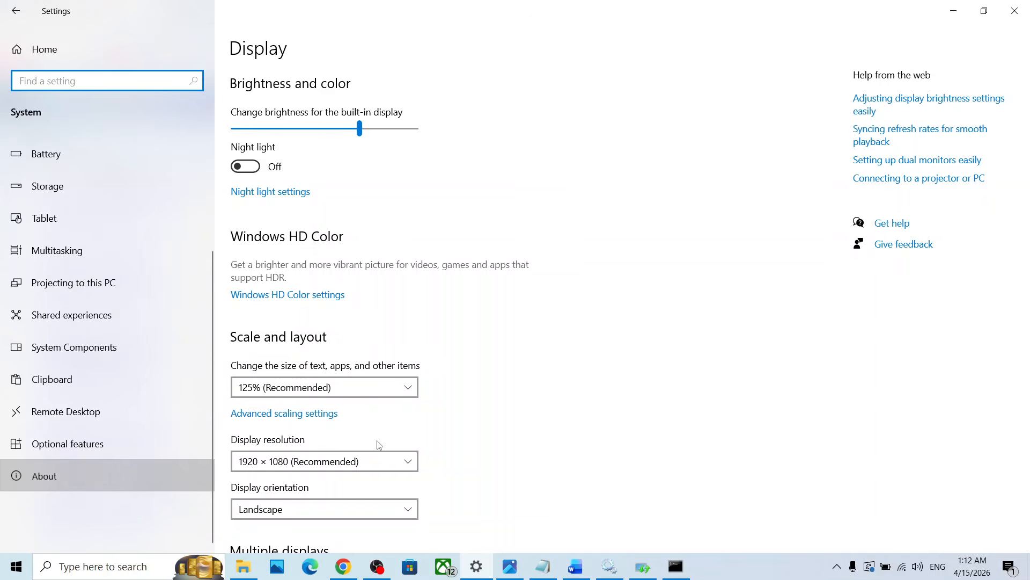
pyautogui.scroll(-3, 393, 516)
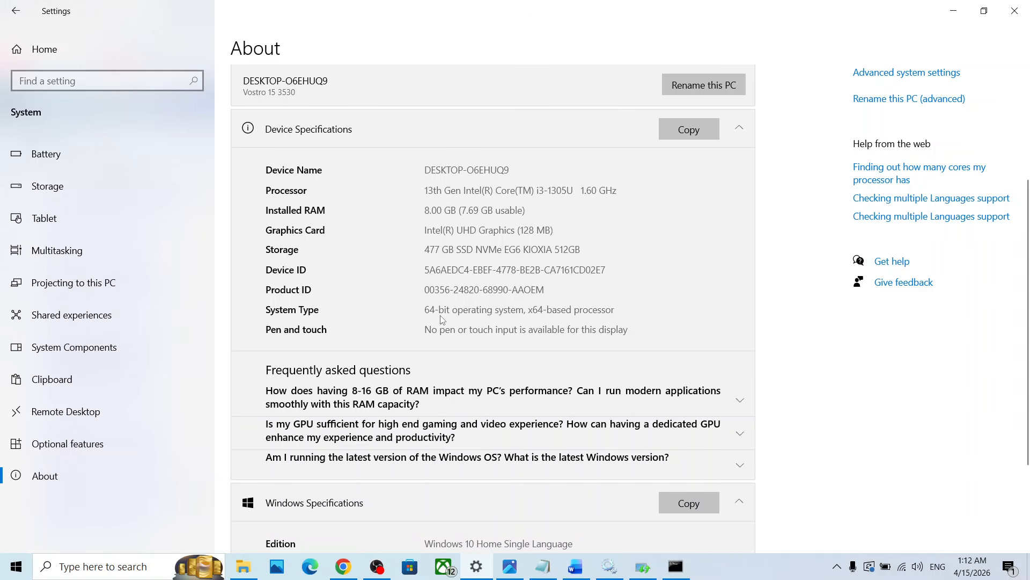
pyautogui.click(1015, 11)
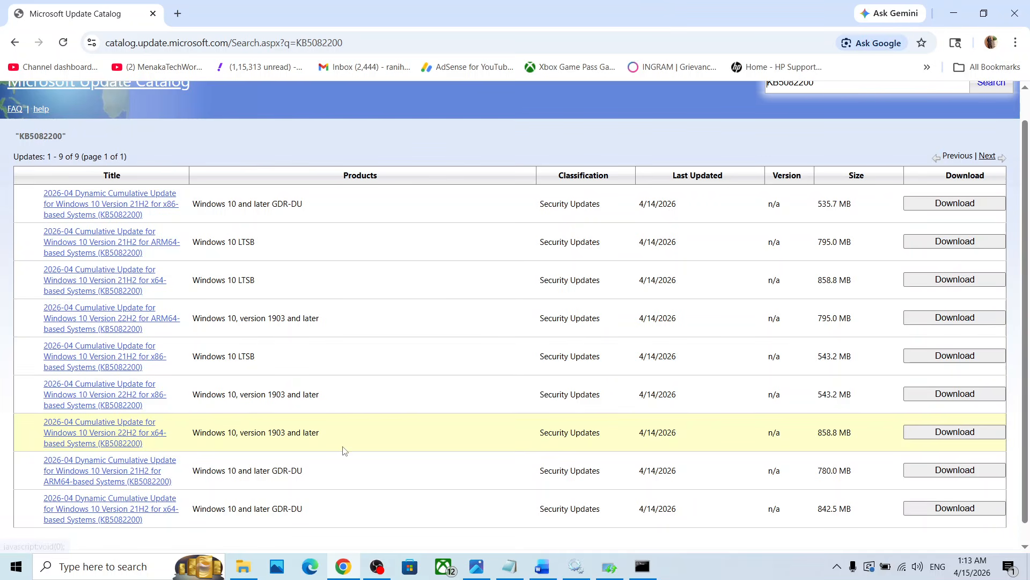
# Download the .msu package of the 2026-04 Cumulative Update for Windows 10 Version 22H2 for x64-based Systems (KB5082200) and show its progress
pyautogui.click(927, 432)
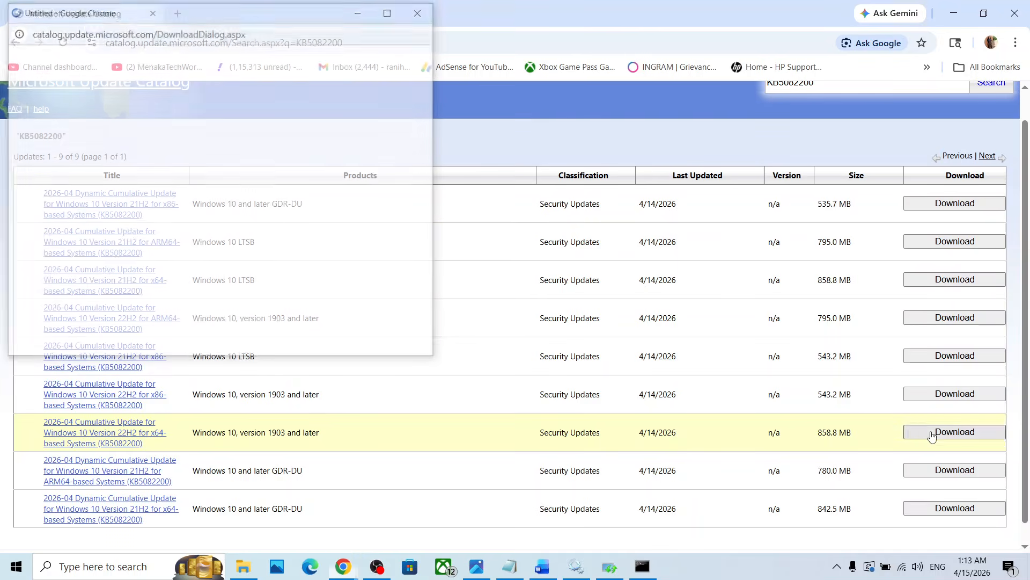
pyautogui.moveTo(286, 19); pyautogui.dragTo(465, 91)
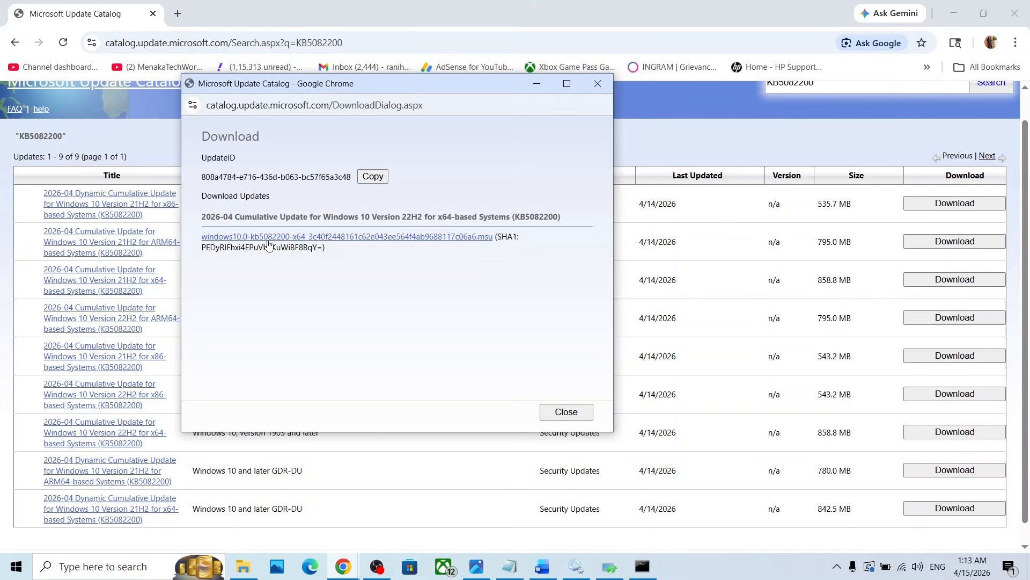
pyautogui.click(292, 239)
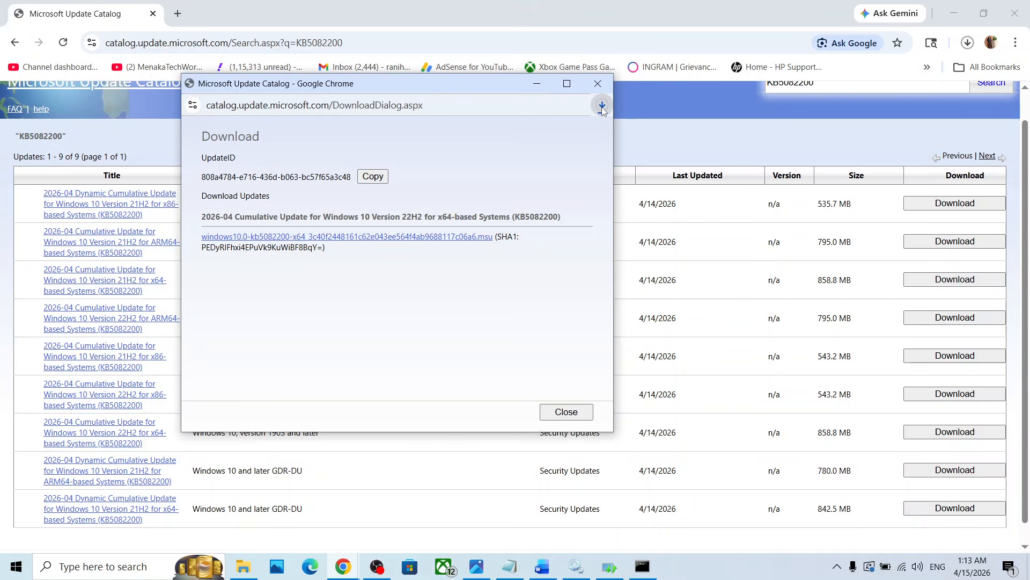
pyautogui.click(602, 106)
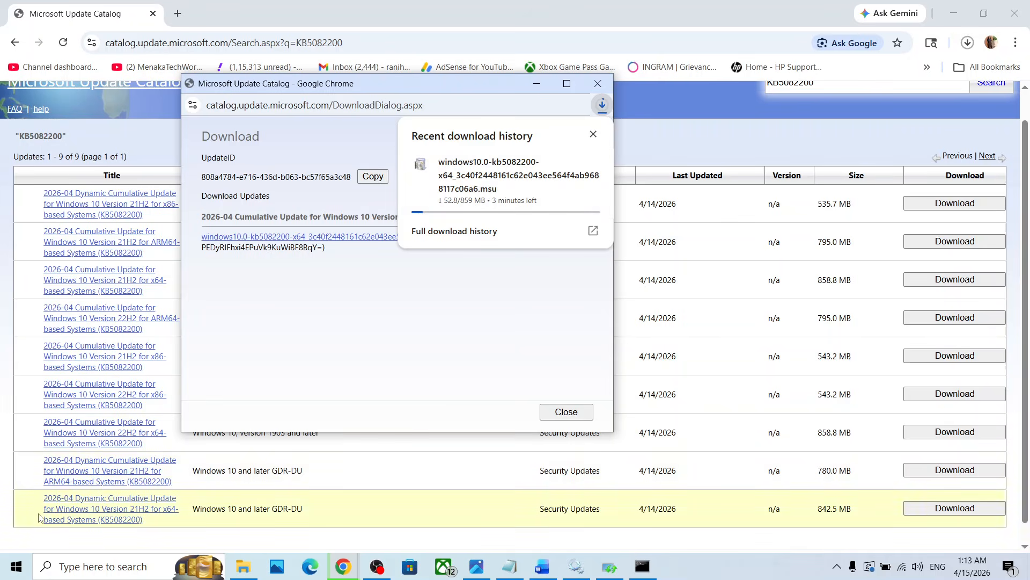
# Display the computer's power options, including Restart
pyautogui.rightClick(16, 568)
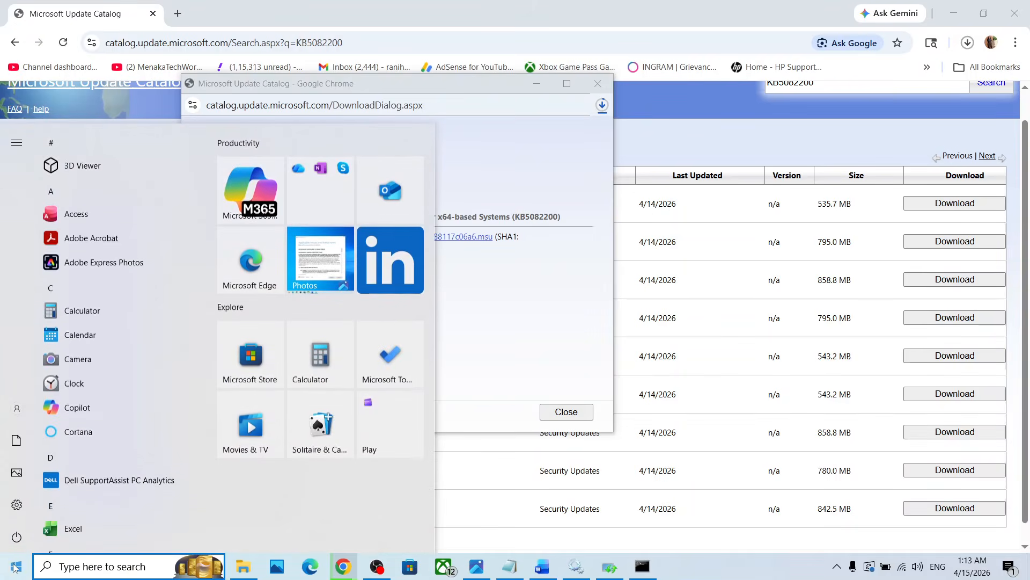
pyautogui.click(21, 538)
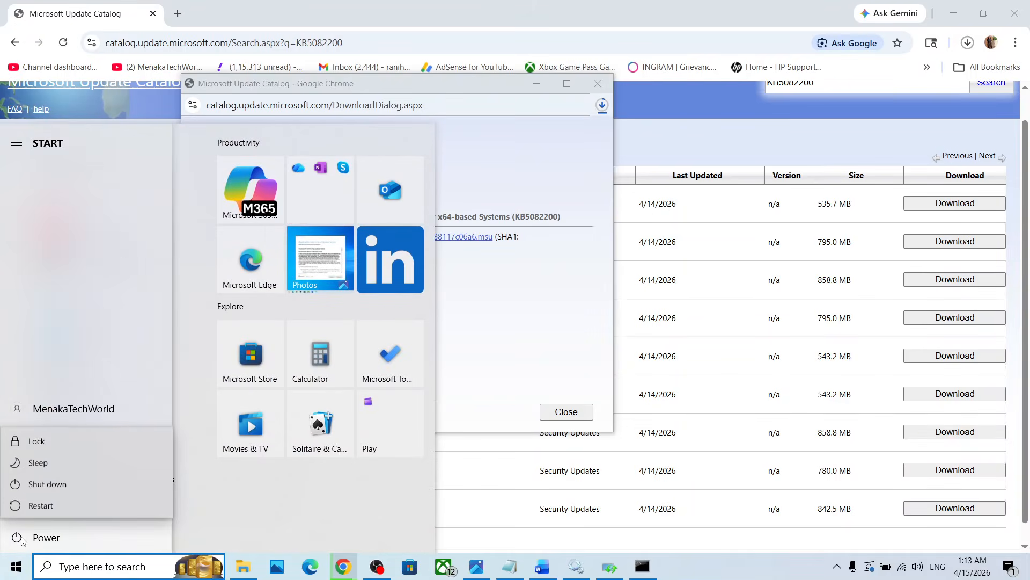
# Open the Windows 10 software download link listed under Step 6 of the Word document and look over the page's download options
pyautogui.click(542, 567)
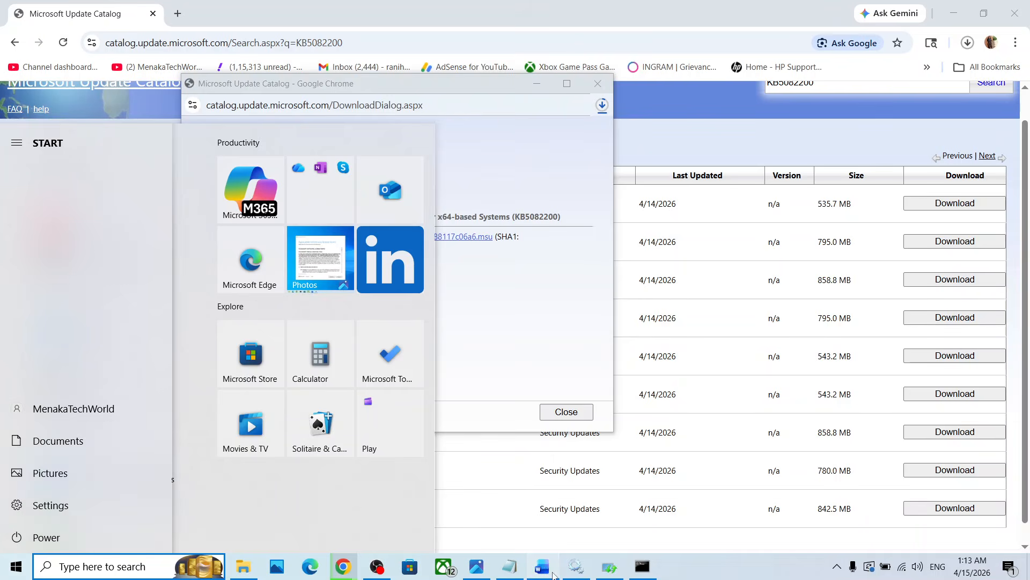
pyautogui.scroll(-3, 464, 361)
pyautogui.scroll(-1, 464, 360)
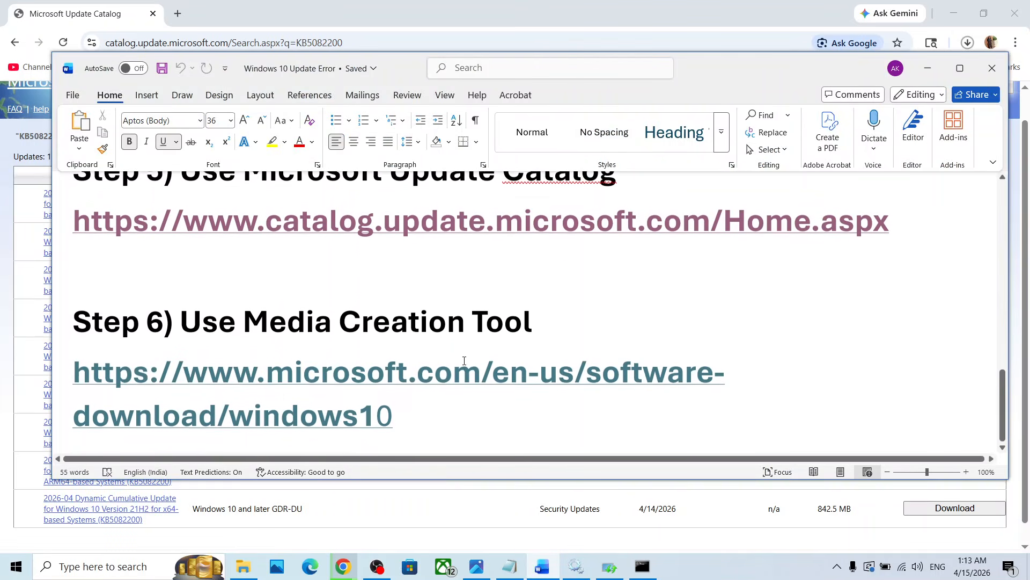
pyautogui.keyDown('ctrl'); pyautogui.click(351, 375); pyautogui.keyUp('ctrl')
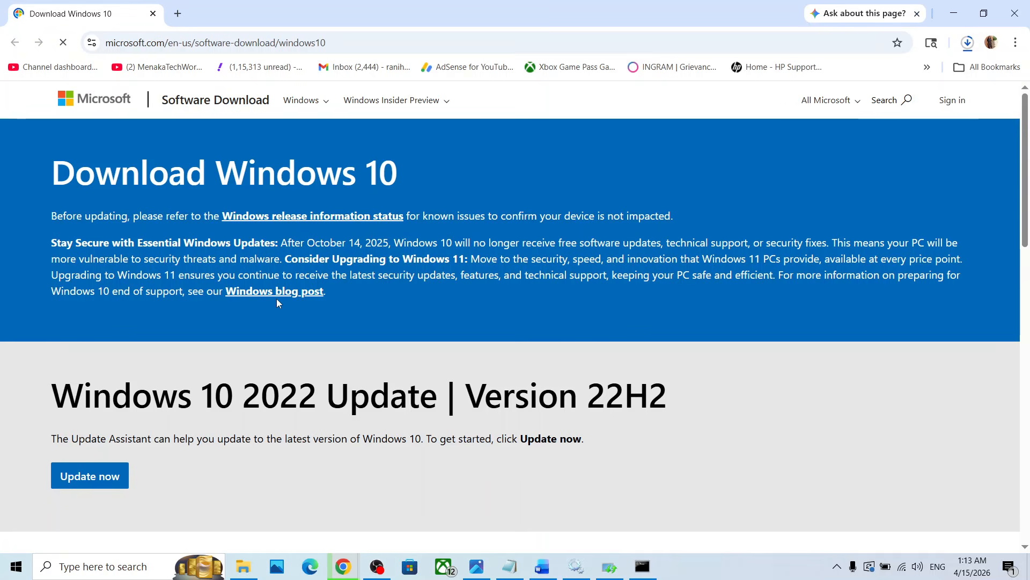
pyautogui.scroll(-5, 276, 300)
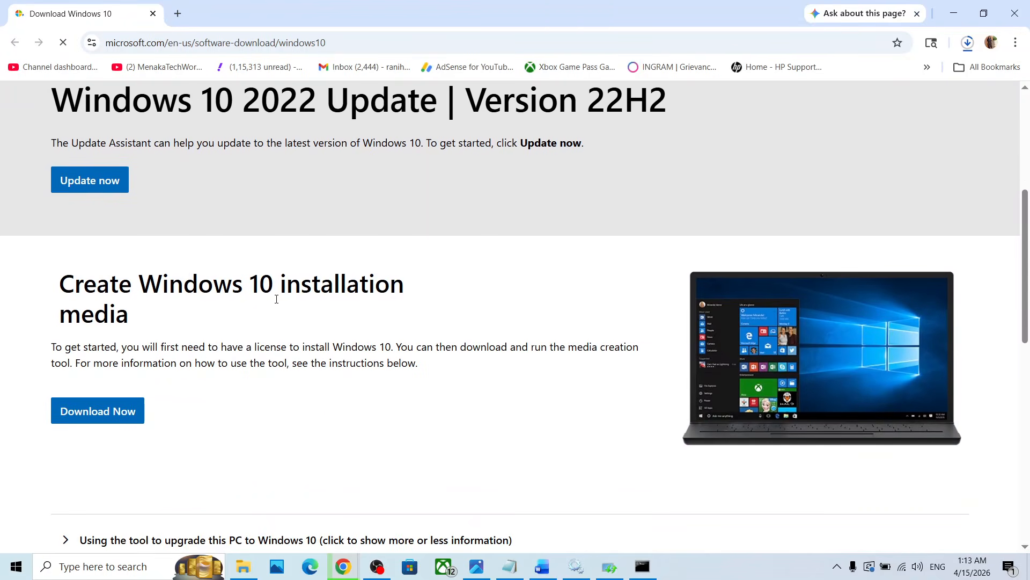
pyautogui.scroll(3, 225, 321)
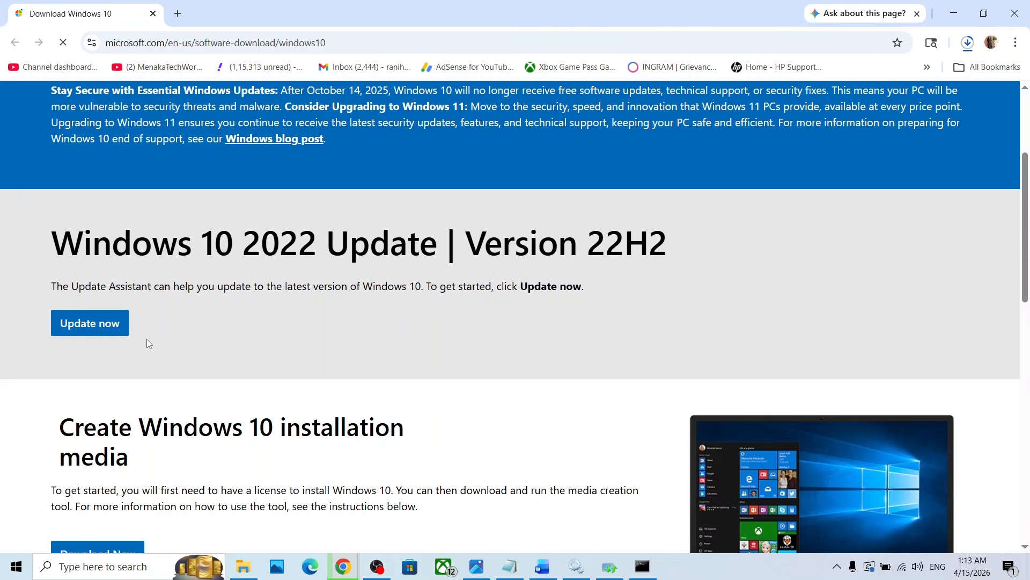
# Download the Windows 10 Update Assistant from the Version 22H2 section, run it and exit it
pyautogui.hotkey('alt', 'Tab')
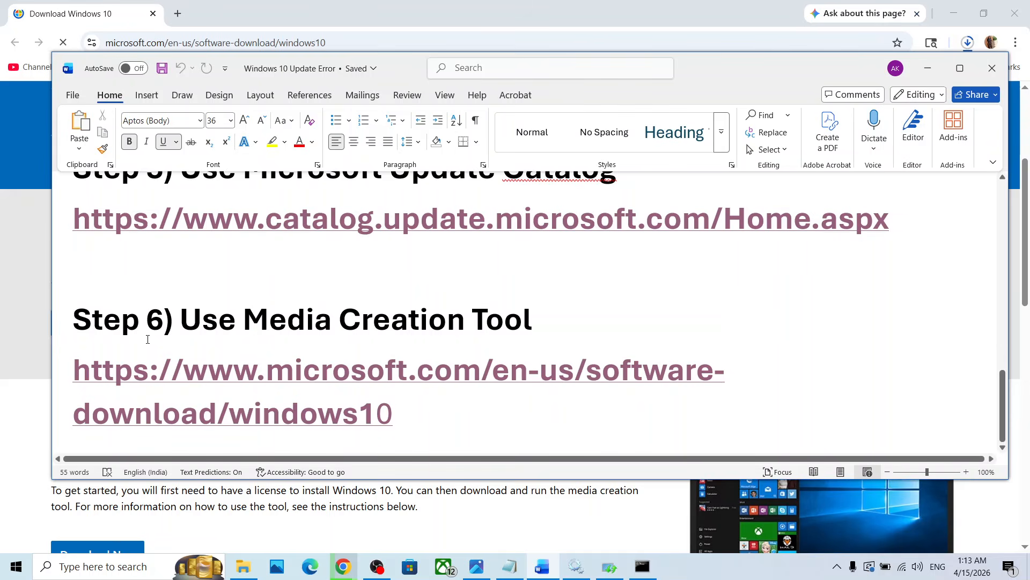
pyautogui.hotkey('alt', 'Tab')
pyautogui.click(99, 330)
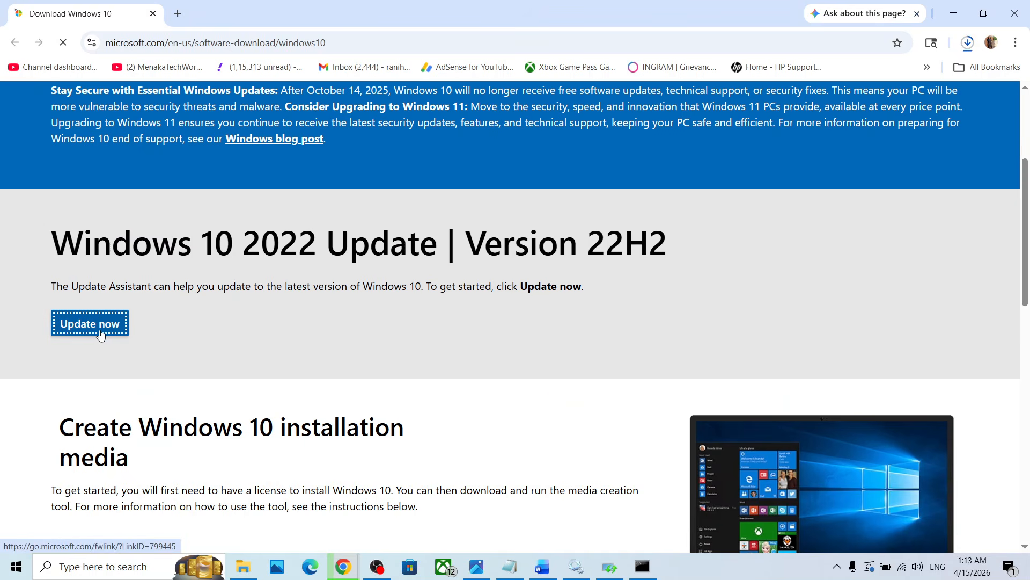
pyautogui.click(969, 43)
pyautogui.click(849, 110)
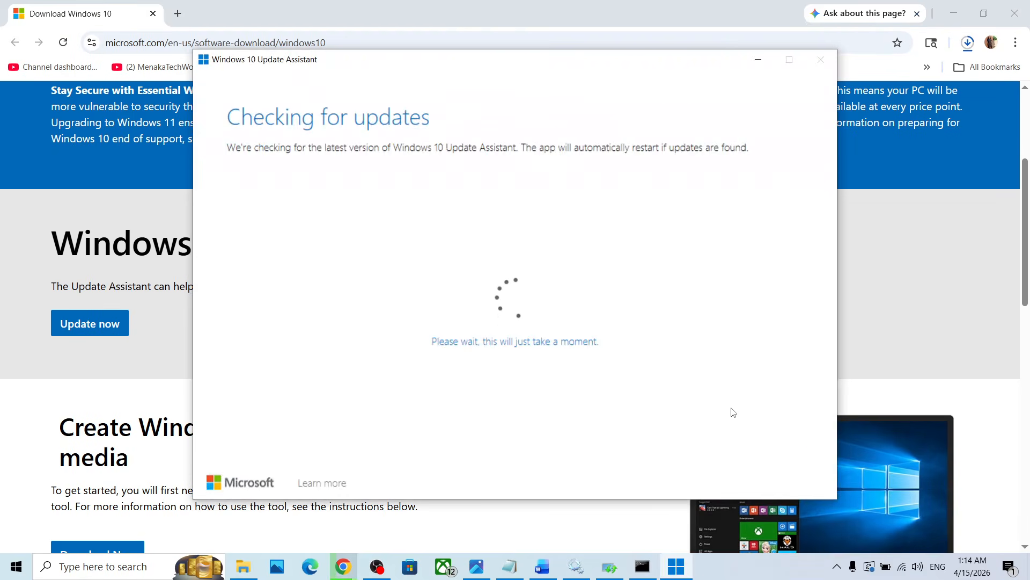
pyautogui.click(707, 430)
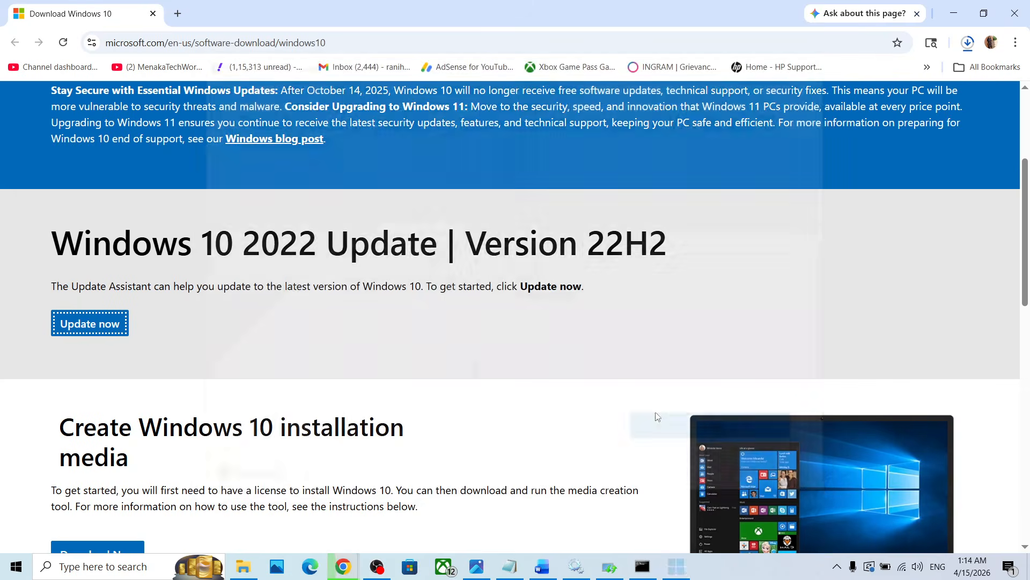
# Download the media creation tool from the Create Windows 10 installation media section and show the recent downloads
pyautogui.scroll(-6, 256, 369)
pyautogui.scroll(4, 252, 368)
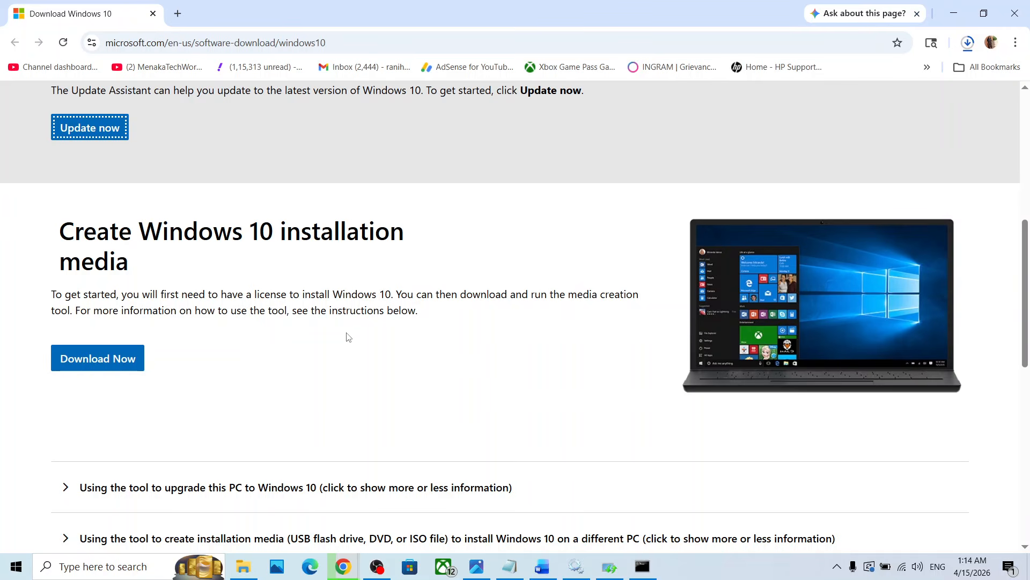
pyautogui.moveTo(569, 296); pyautogui.dragTo(72, 311)
pyautogui.click(118, 372)
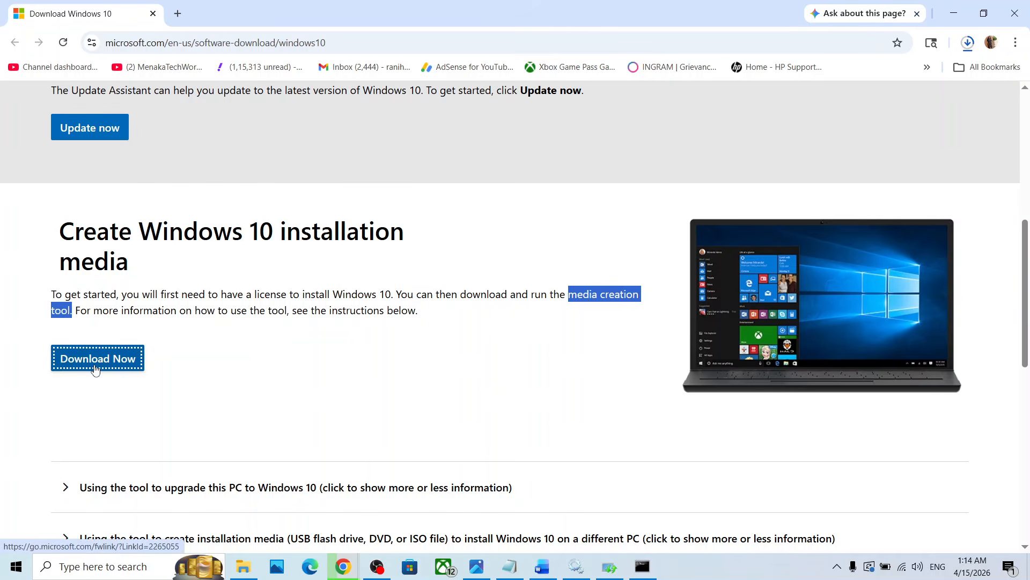
pyautogui.click(968, 42)
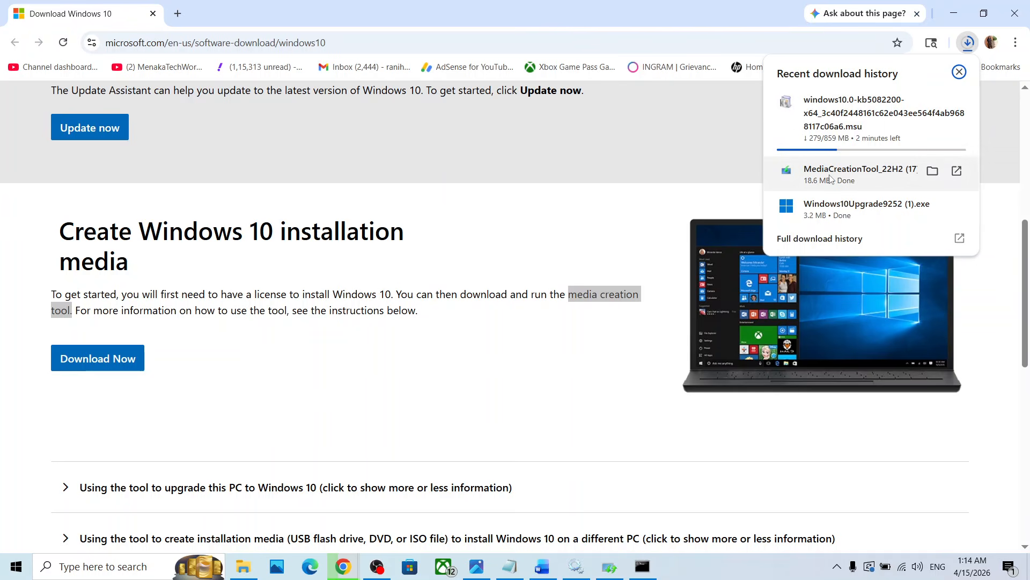
# Switch to the Photos app and look through the Windows 10 Setup screenshots from 1.png to 5.png
pyautogui.click(480, 576)
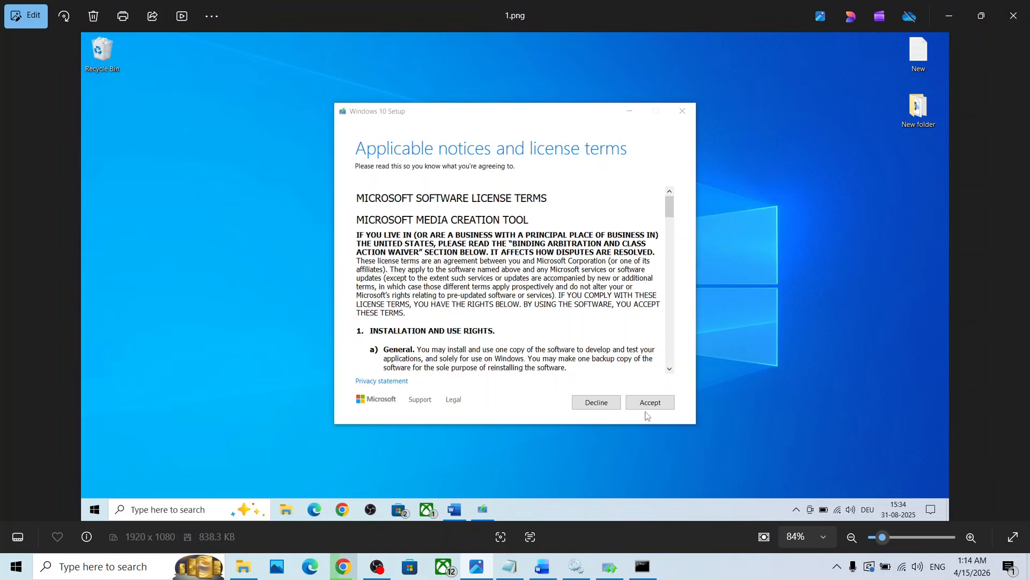
pyautogui.press('Right')
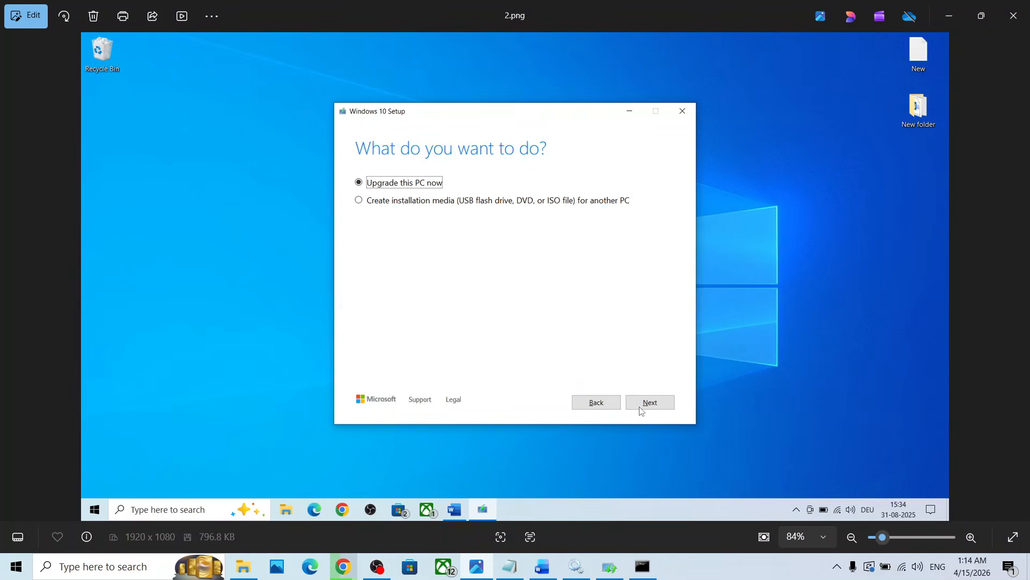
pyautogui.press('Right')
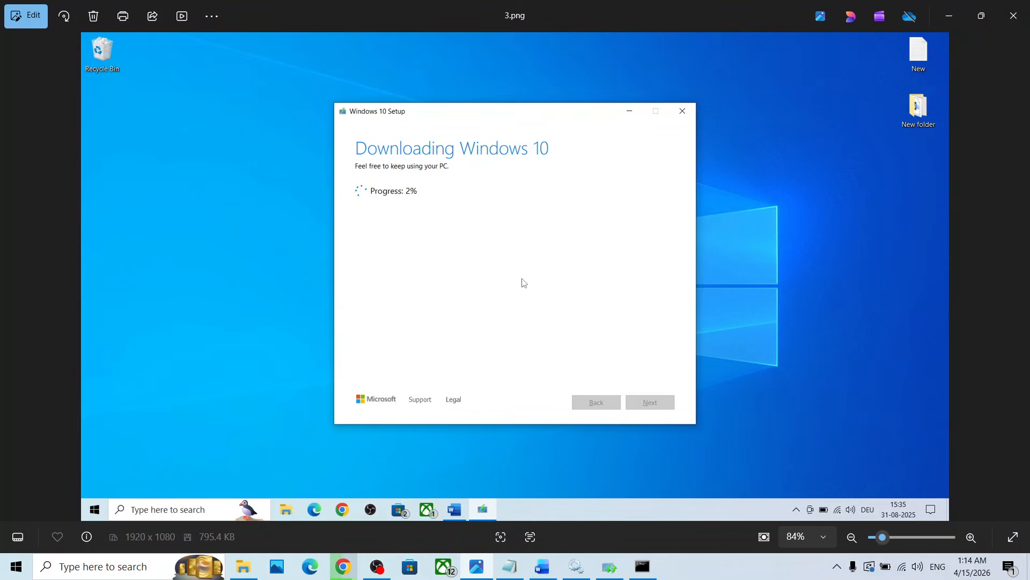
pyautogui.press('Right')
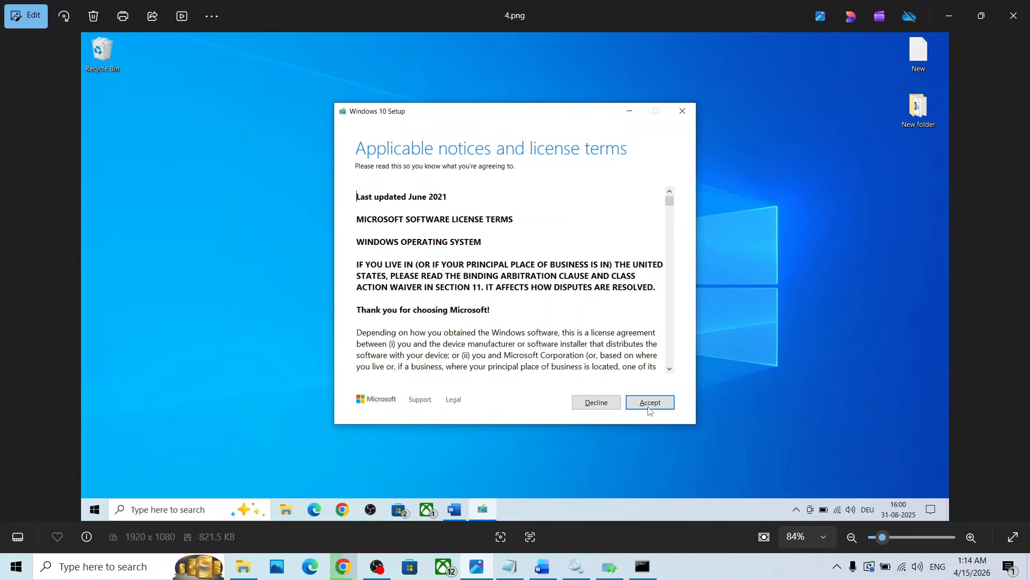
pyautogui.press('Right')
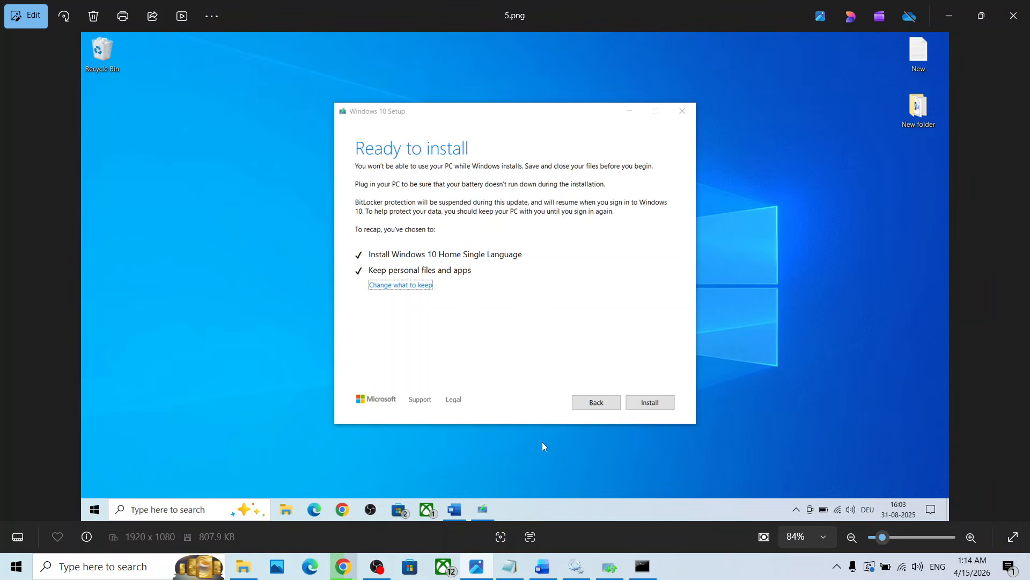
# Open the Windows Update page in the Windows settings to check the update status
pyautogui.press('super+i')
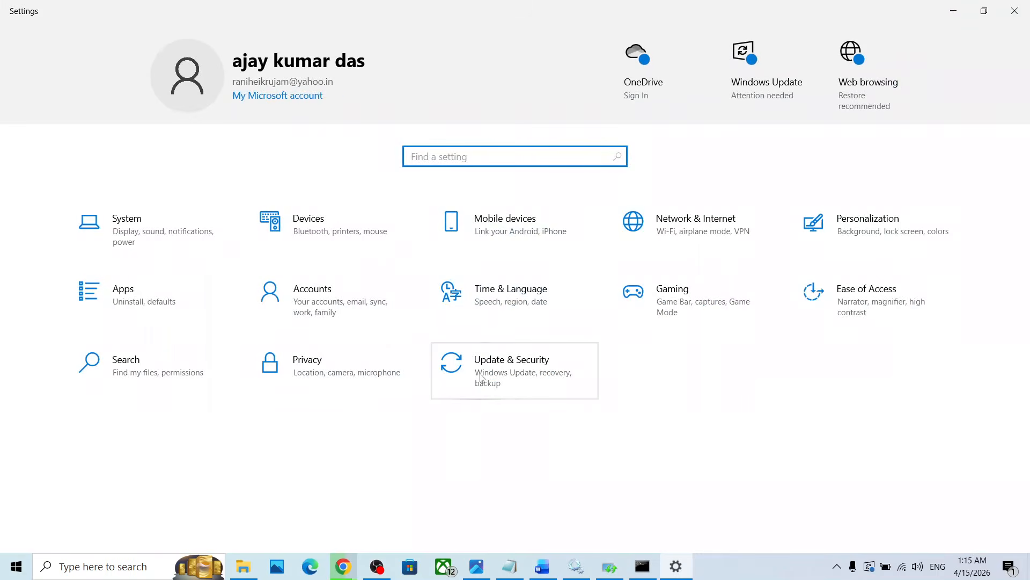
pyautogui.click(481, 377)
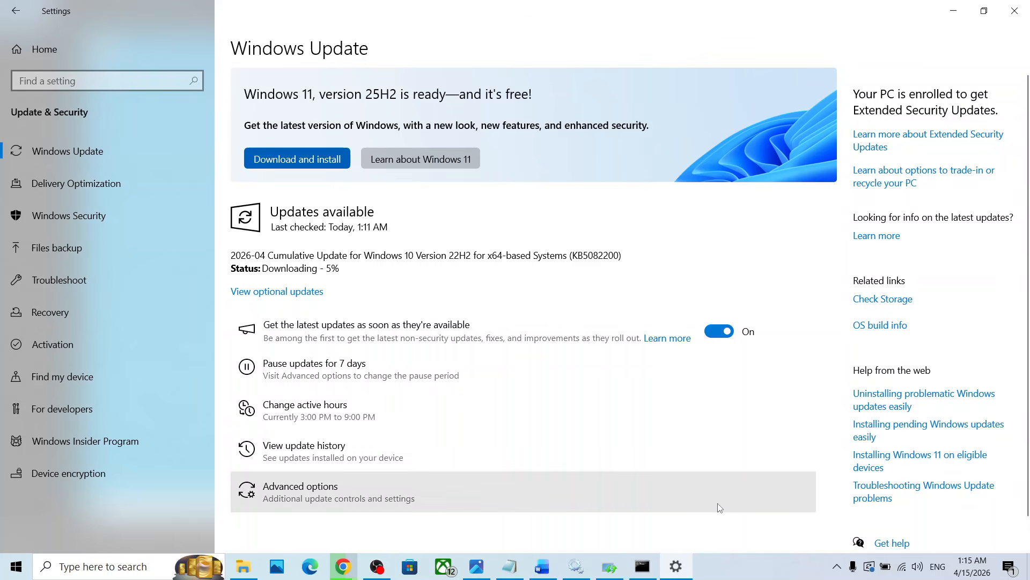
pyautogui.click(733, 559)
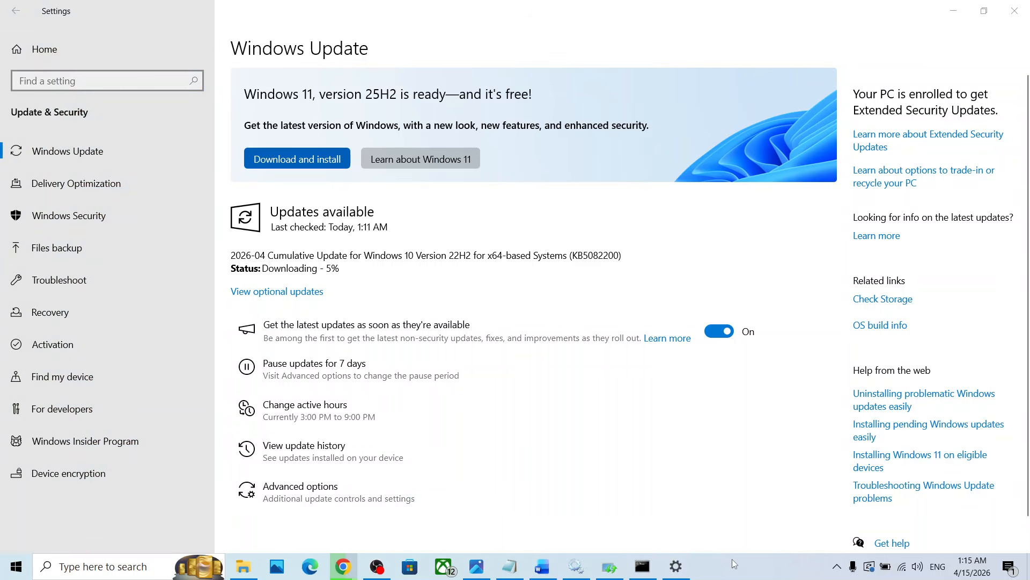